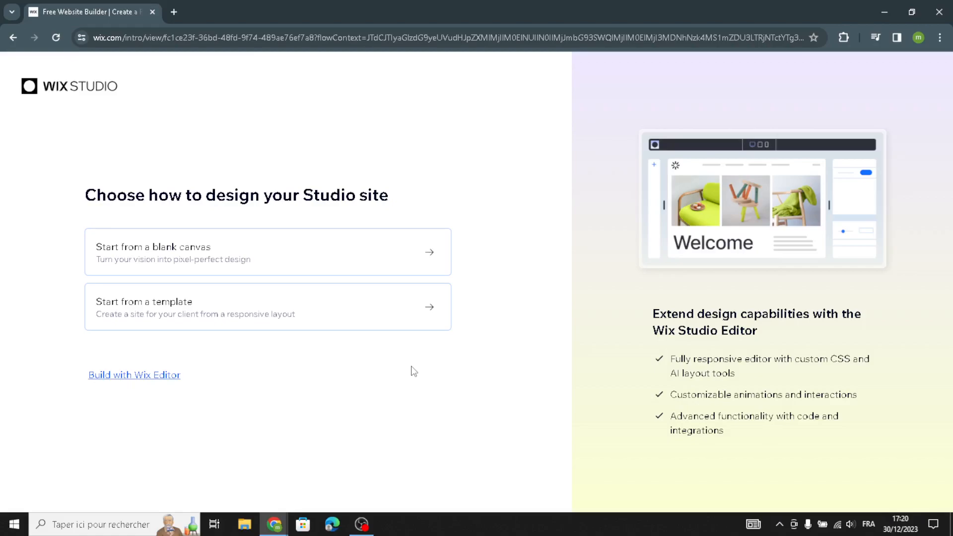
Start a Wix Editor site without AI and pick Ebook Store as the website type after searching for "ebooks and digital guides"
{"action": "left_click", "coordinate": [154, 381]}
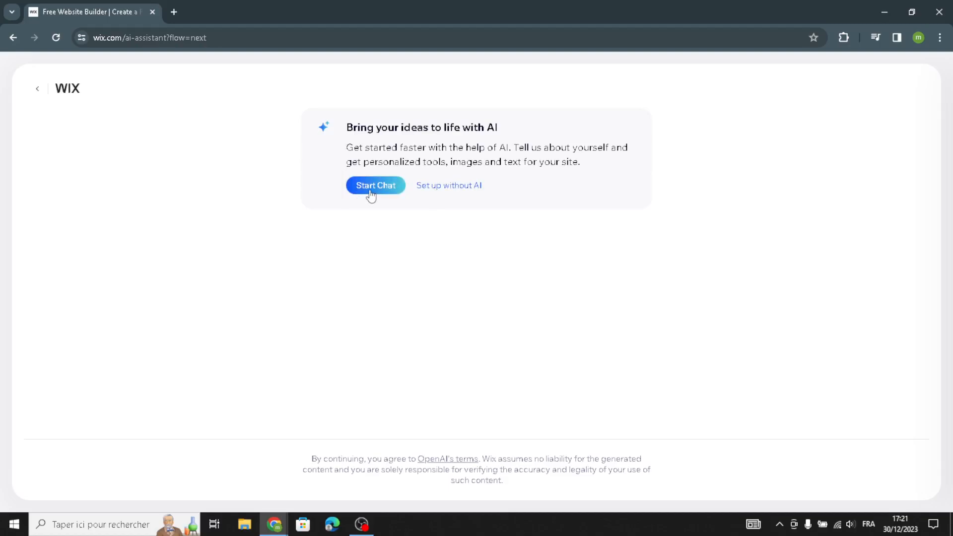
{"action": "left_click", "coordinate": [449, 187]}
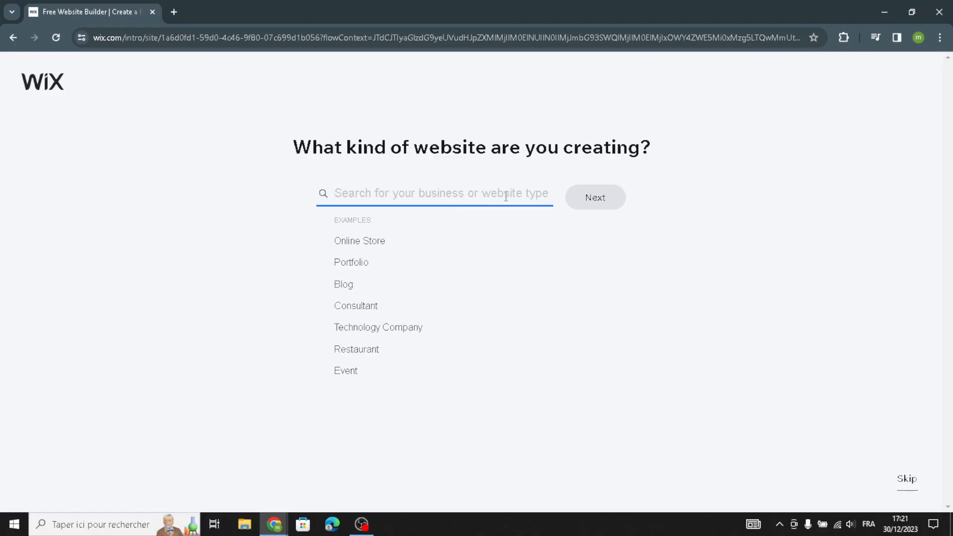
{"action": "type", "text": "ebooks"}
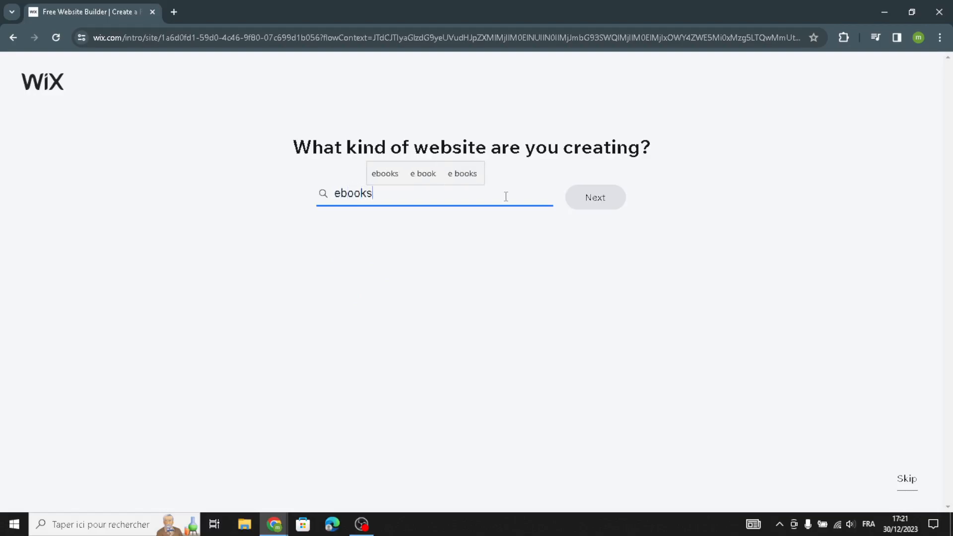
{"action": "type", "text": " and digi"}
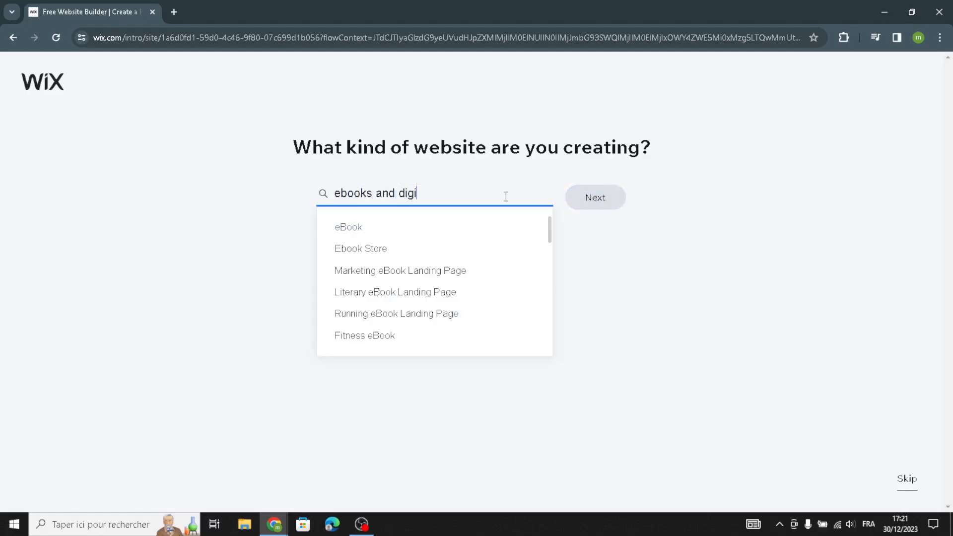
{"action": "type", "text": "tal "}
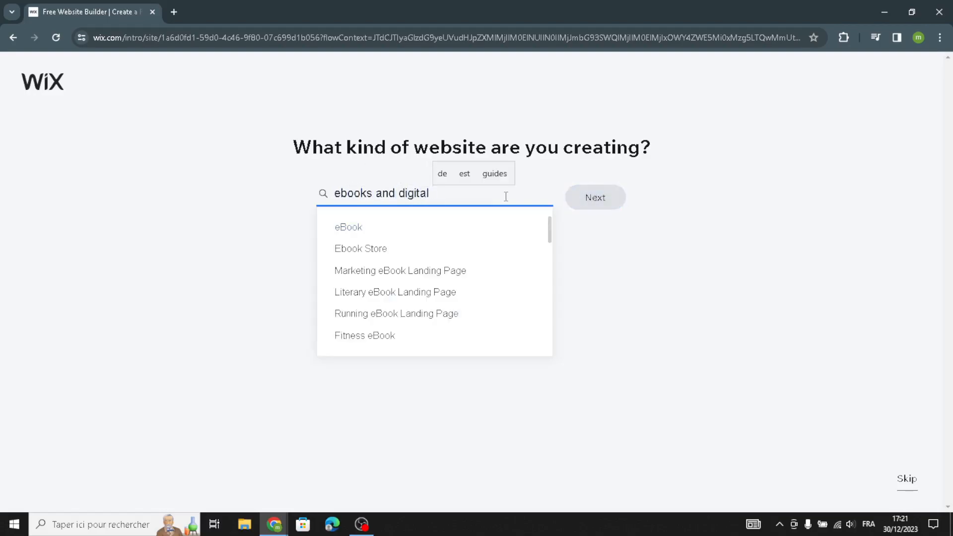
{"action": "type", "text": "h"}
{"action": "key", "text": "BackSpace"}
{"action": "type", "text": "guides"}
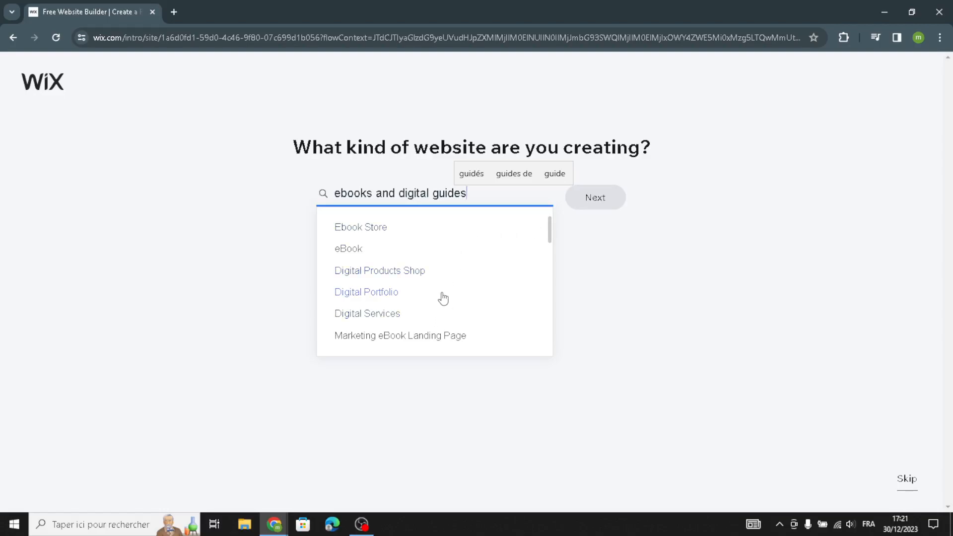
{"action": "scroll", "coordinate": [442, 281], "scroll_direction": "down", "scroll_amount": 2}
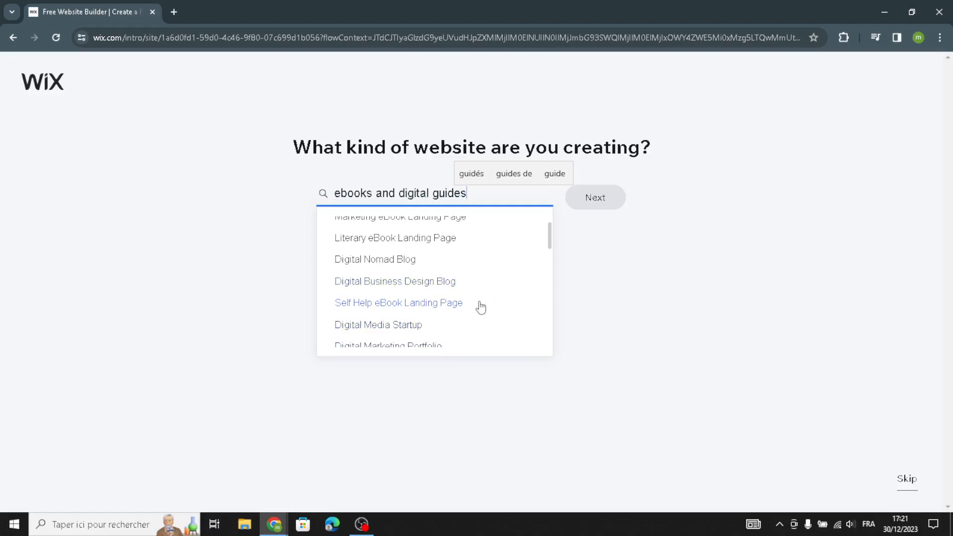
{"action": "scroll", "coordinate": [480, 308], "scroll_direction": "down", "scroll_amount": 1}
{"action": "scroll", "coordinate": [484, 320], "scroll_direction": "up", "scroll_amount": 3}
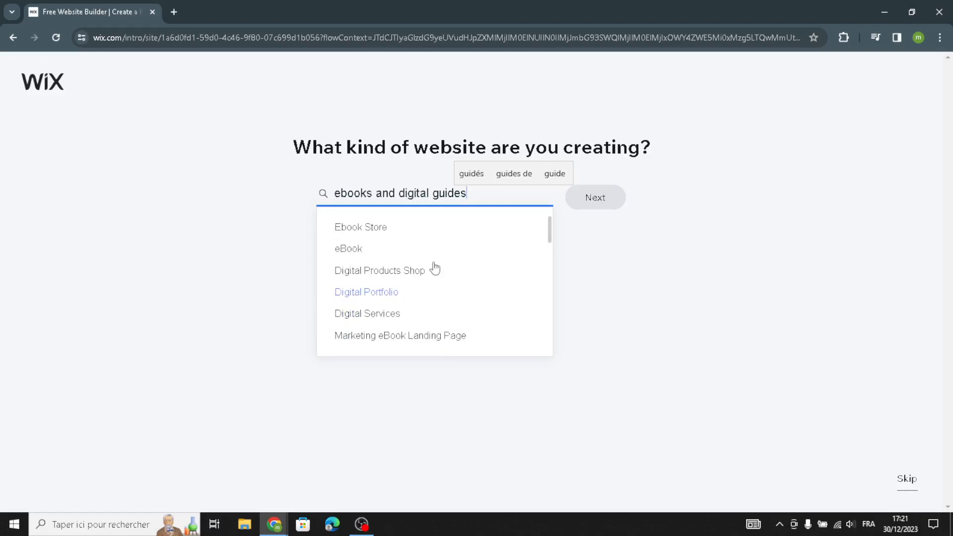
{"action": "left_click", "coordinate": [372, 226]}
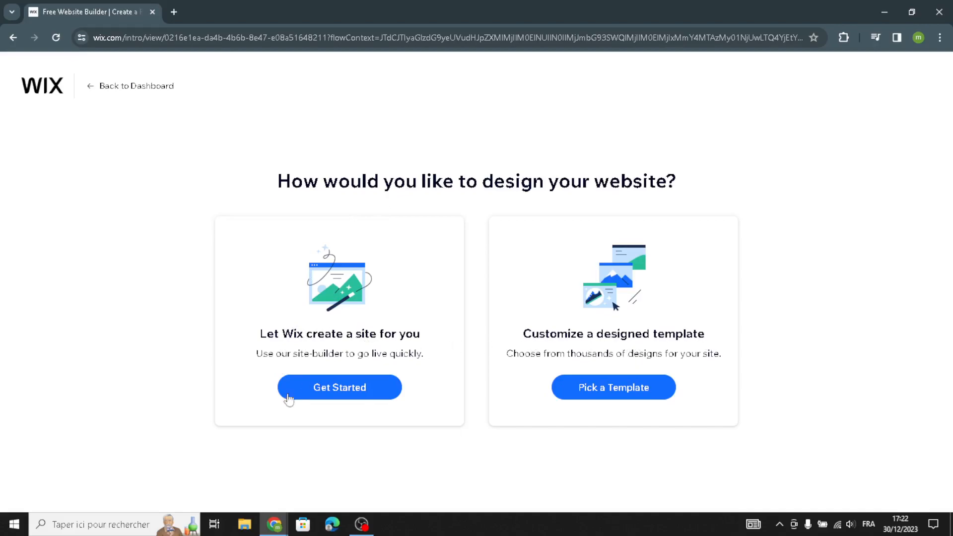
Have Wix create the site automatically and enter E-PageGuides as the business name, leaving the other business info blank
{"action": "left_click", "coordinate": [337, 399]}
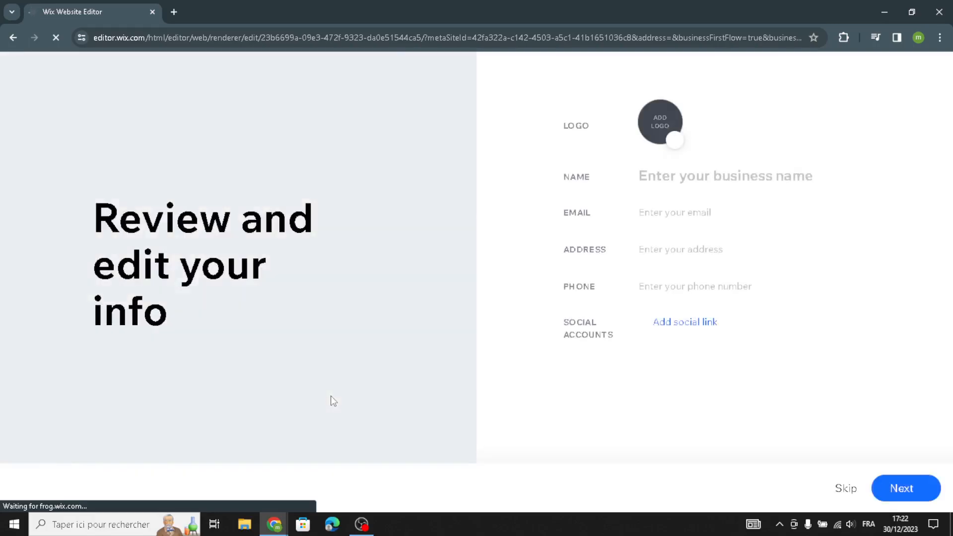
{"action": "left_click", "coordinate": [655, 176]}
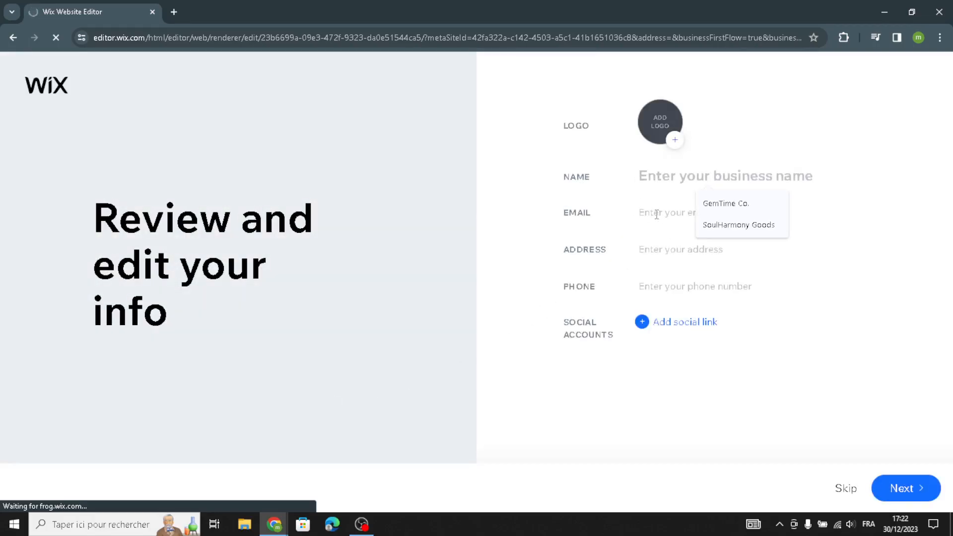
{"action": "type", "text": "E-PageGuides"}
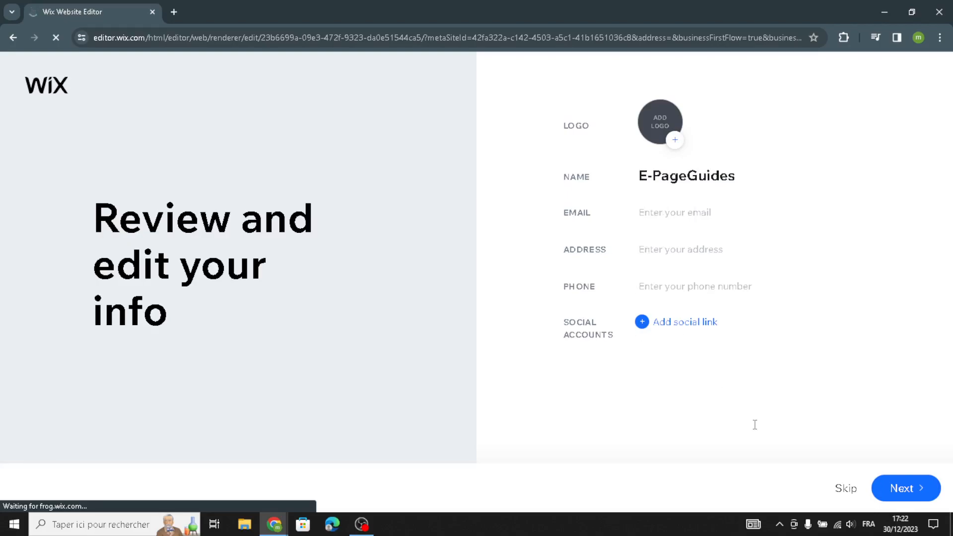
{"action": "left_click", "coordinate": [905, 488]}
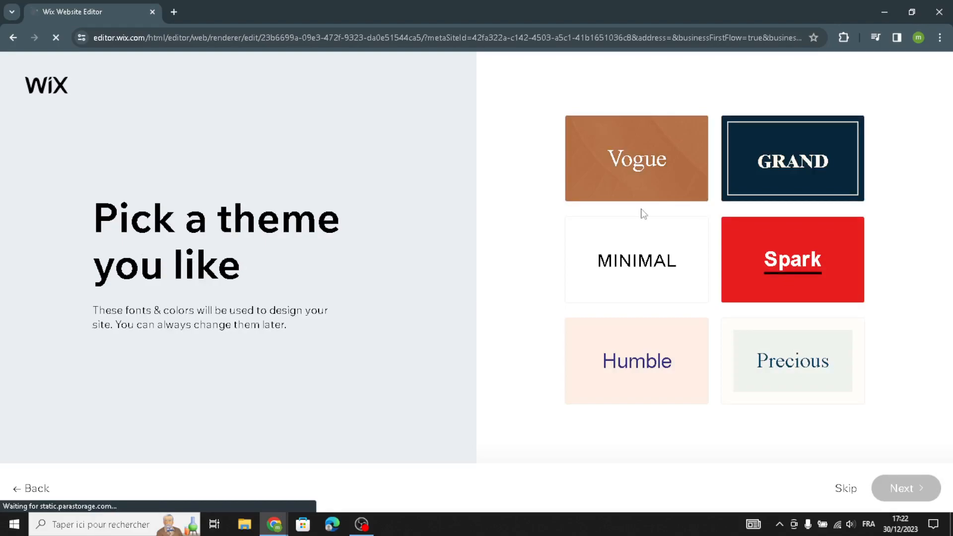
Choose the Grand theme and the dark blue homepage design with the seated man reading a book
{"action": "left_click", "coordinate": [764, 167]}
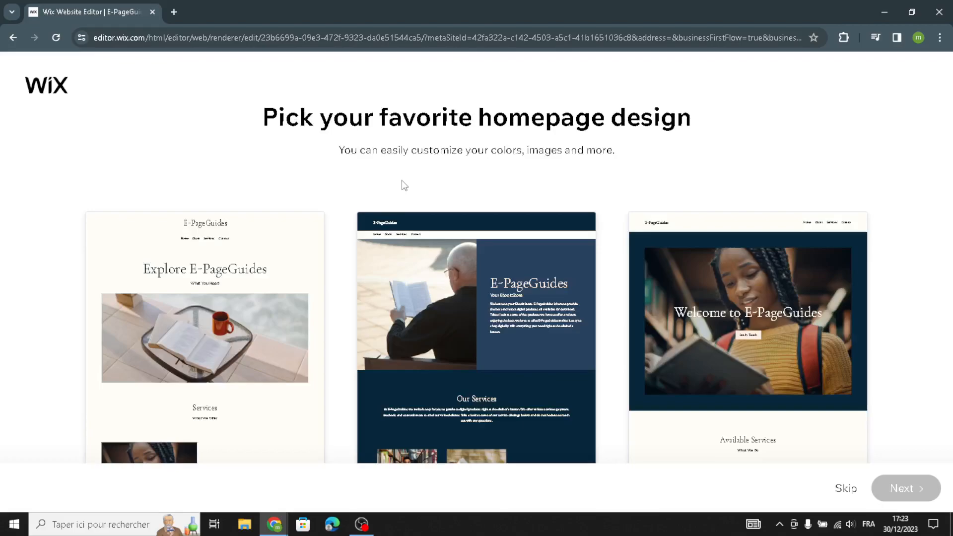
{"action": "mouse_move", "coordinate": [412, 330]}
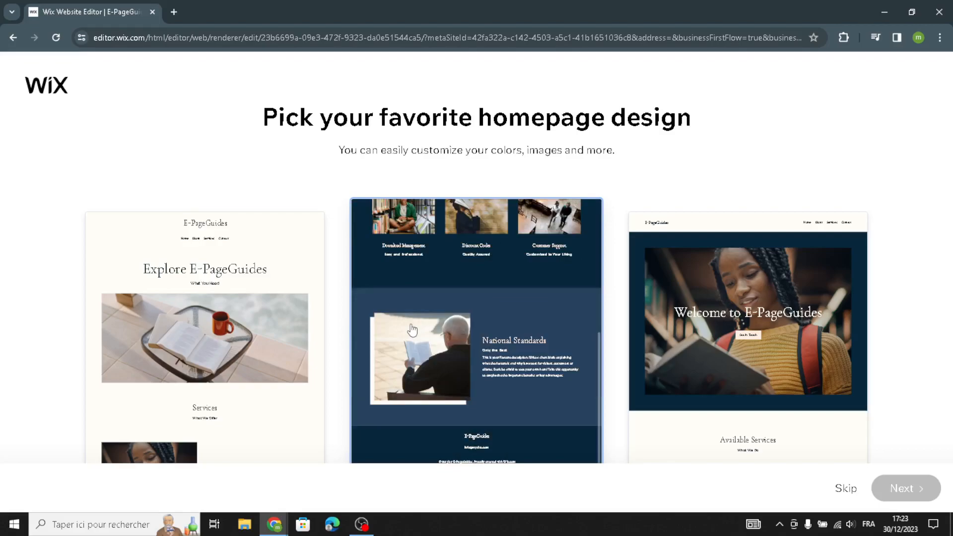
{"action": "left_click", "coordinate": [553, 375]}
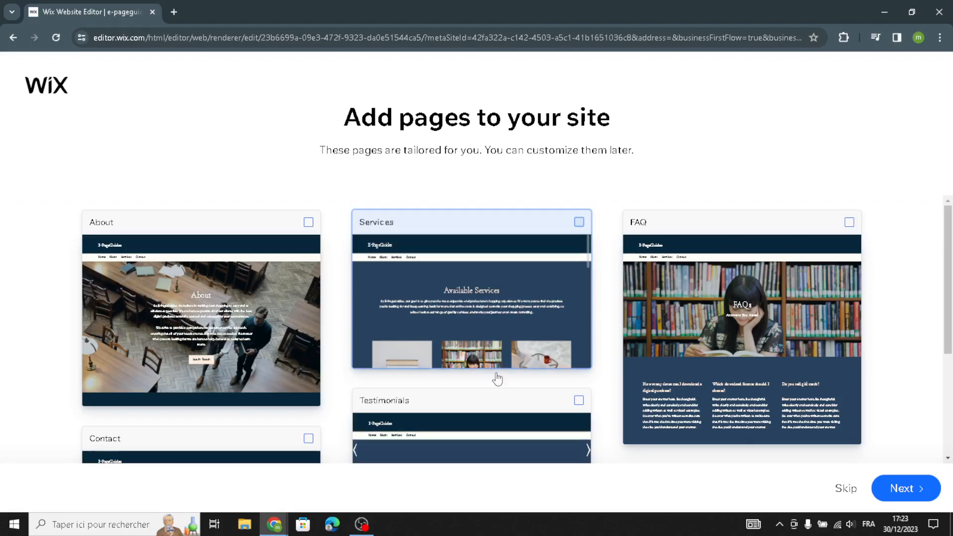
Finish the page selection without adding any suggested pages and open the site in the editor
{"action": "scroll", "coordinate": [497, 378], "scroll_direction": "down", "scroll_amount": 1}
{"action": "left_click", "coordinate": [895, 491]}
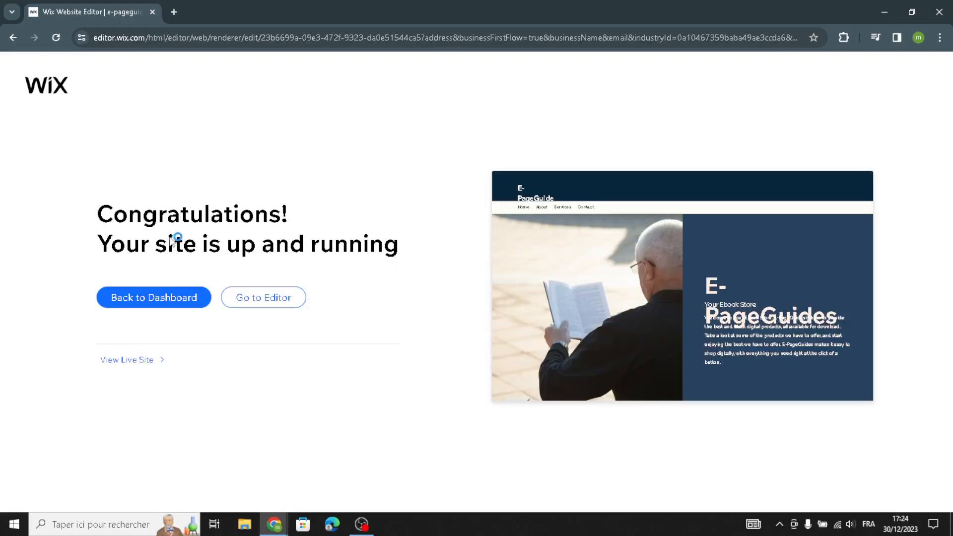
{"action": "left_click", "coordinate": [238, 297]}
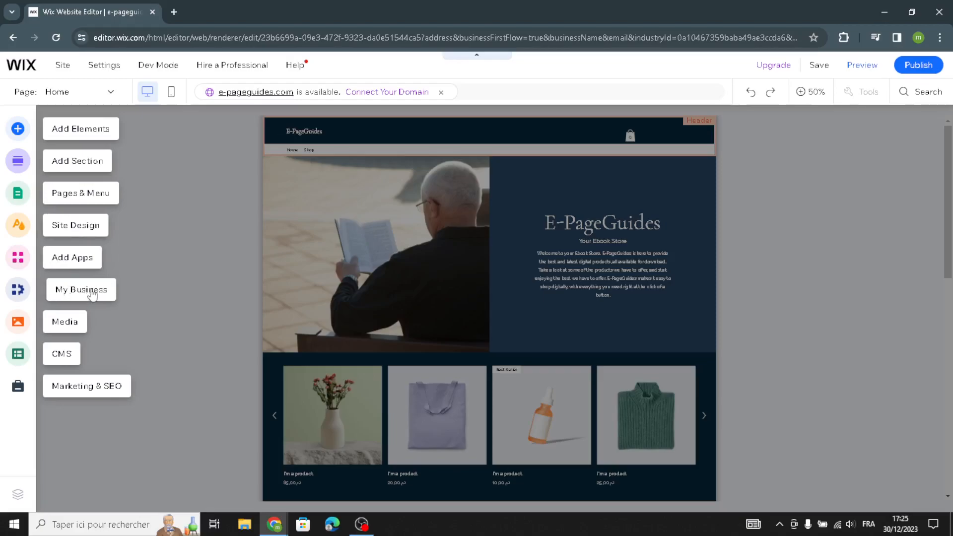
Examine the elements available to add, covering text styles, images and illustrations, buttons, and decorative shapes and lines
{"action": "left_click", "coordinate": [96, 135]}
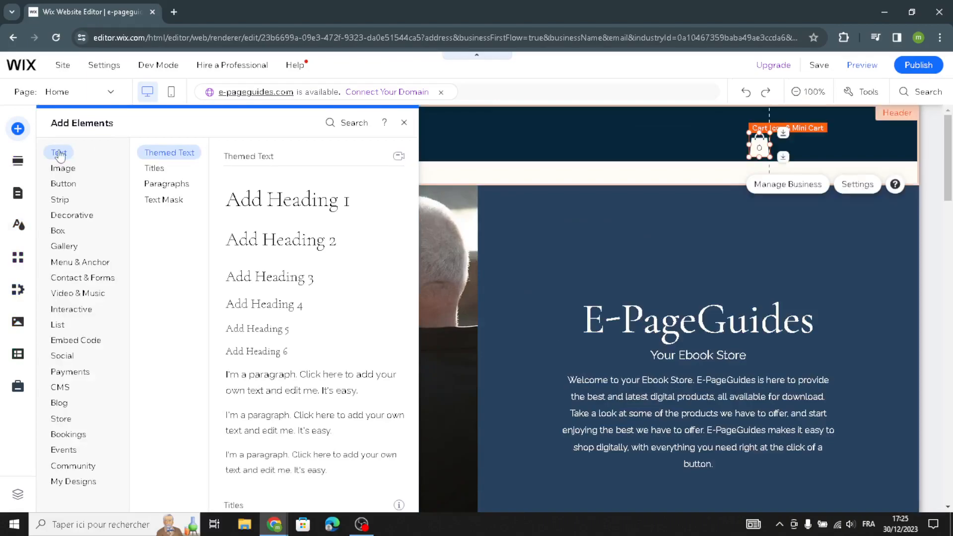
{"action": "left_click", "coordinate": [154, 169]}
{"action": "left_click", "coordinate": [165, 184]}
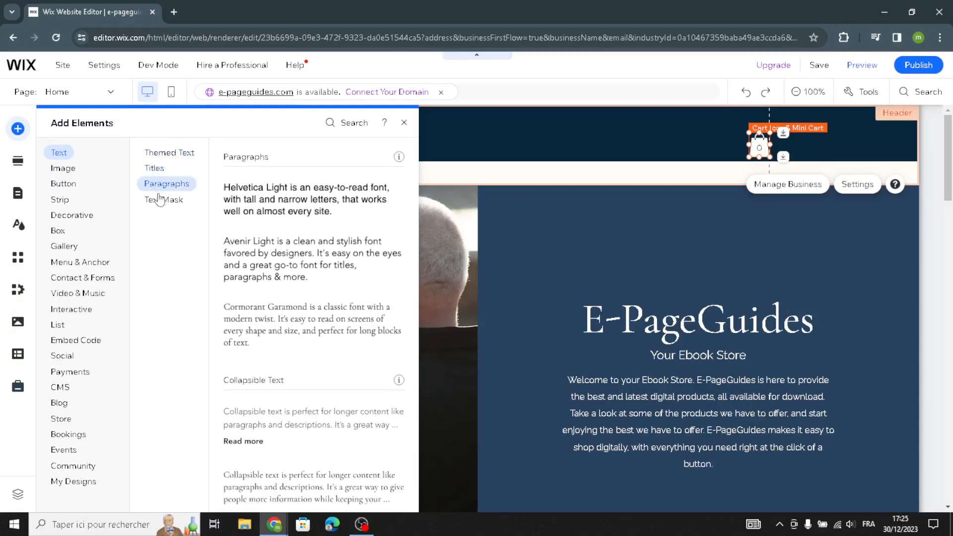
{"action": "left_click", "coordinate": [158, 203]}
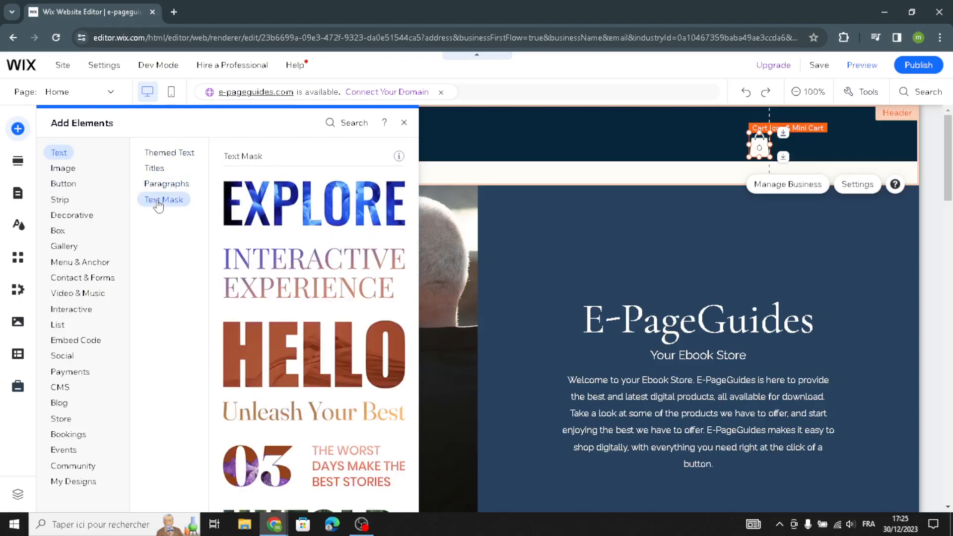
{"action": "left_click", "coordinate": [63, 169]}
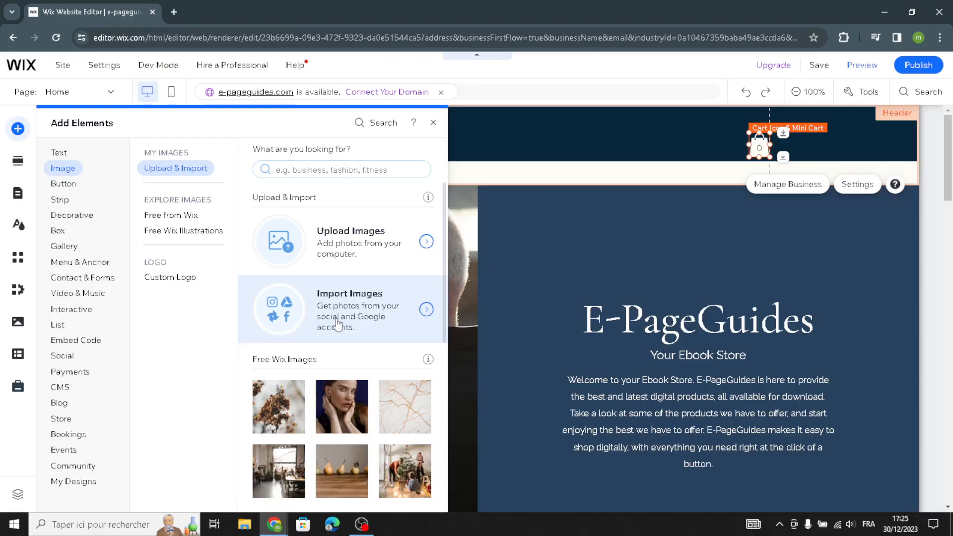
{"action": "left_click", "coordinate": [168, 231]}
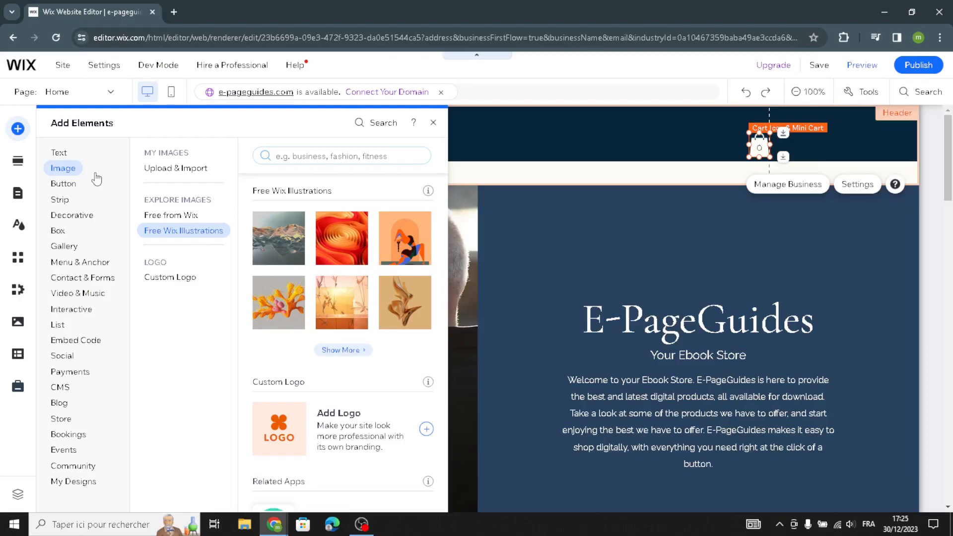
{"action": "left_click", "coordinate": [65, 184]}
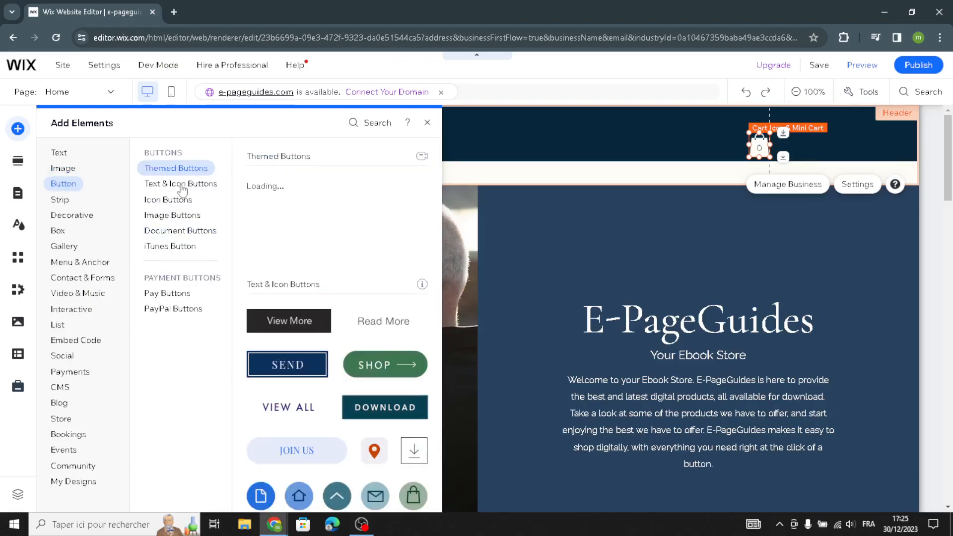
{"action": "left_click", "coordinate": [169, 216]}
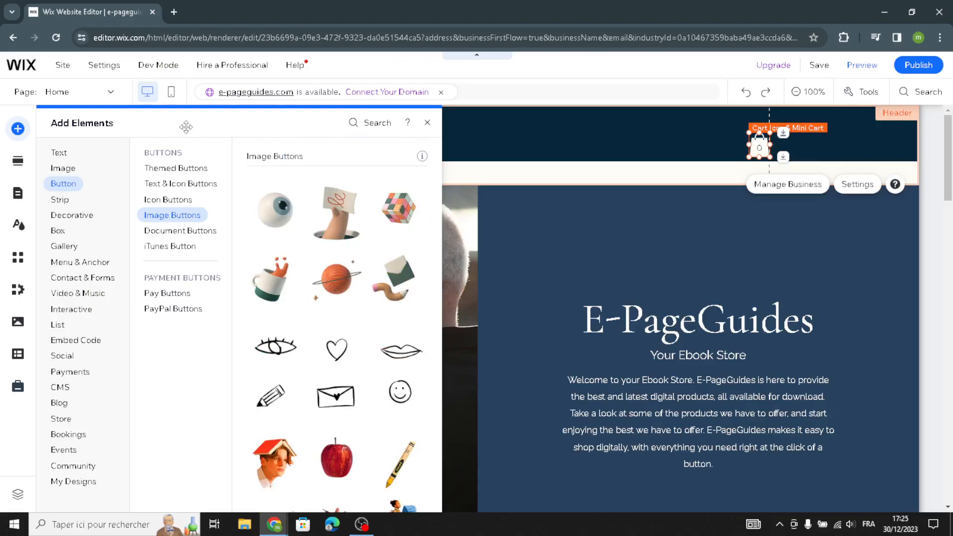
{"action": "left_click", "coordinate": [72, 215]}
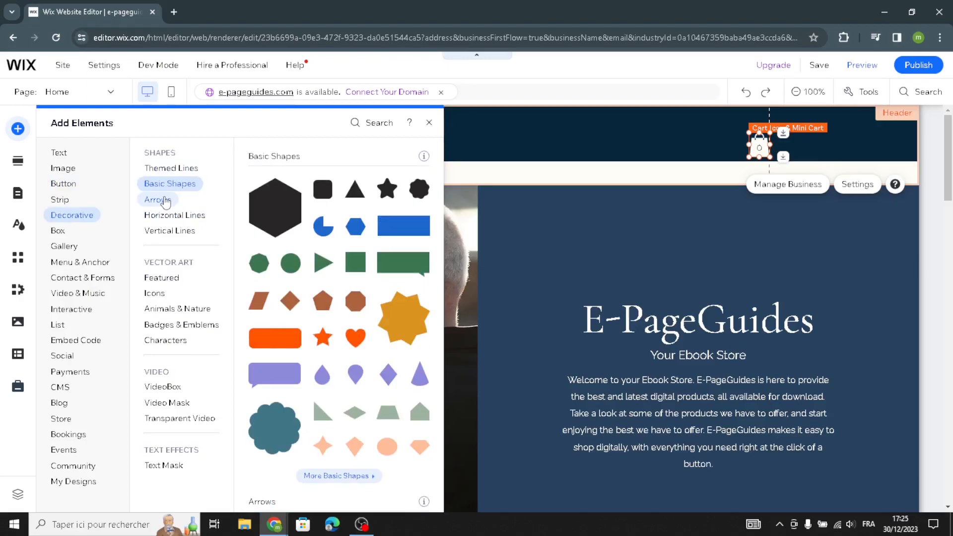
{"action": "left_click", "coordinate": [170, 231]}
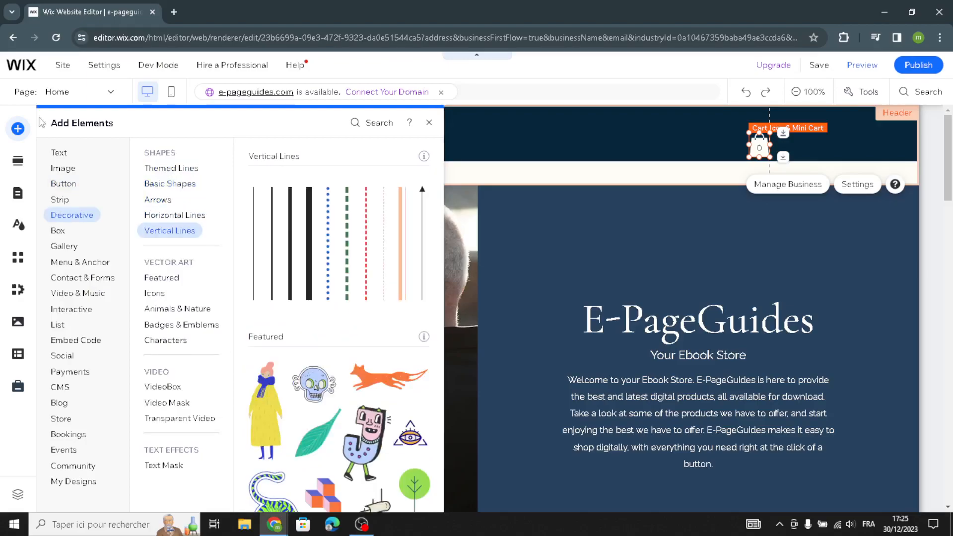
Look over the section templates, the site design options and the Welcome section's quick edit settings
{"action": "left_click", "coordinate": [20, 162]}
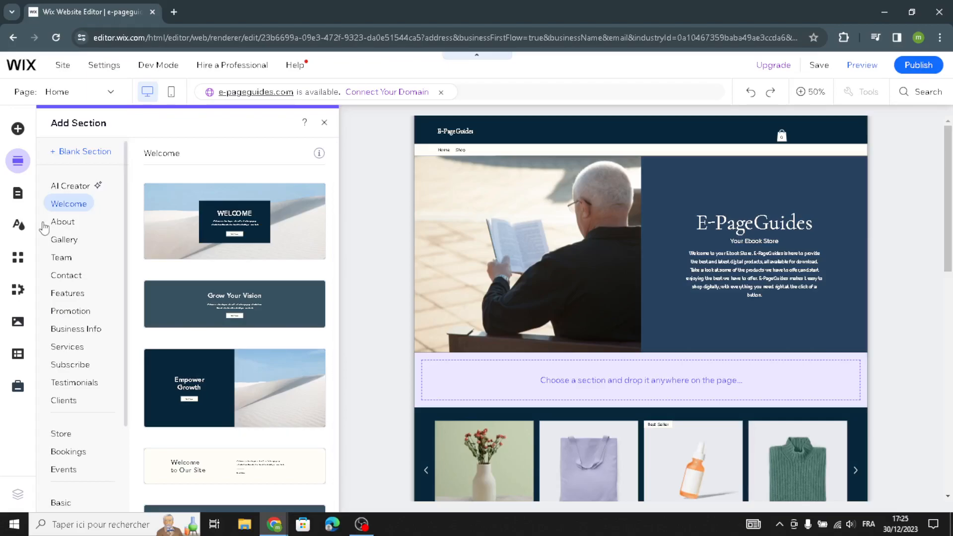
{"action": "left_click", "coordinate": [18, 225]}
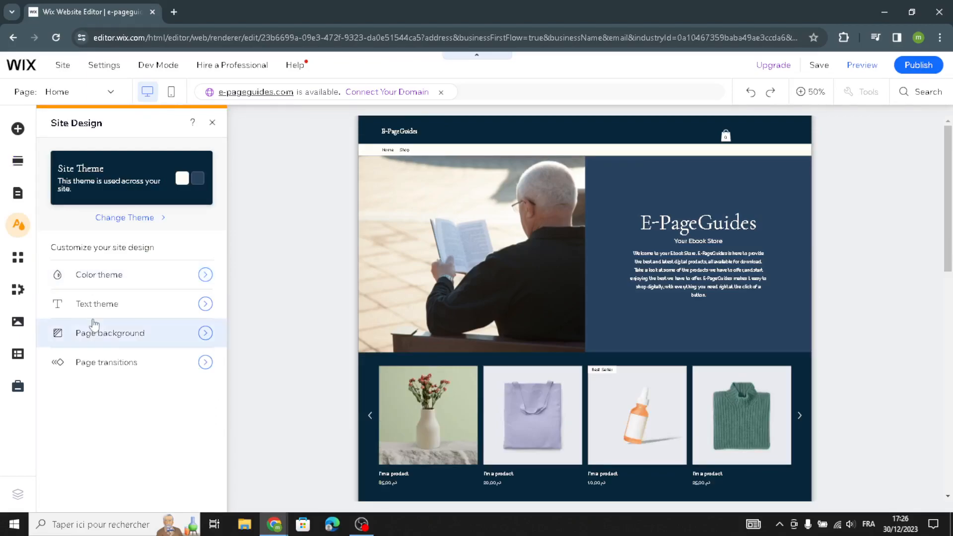
{"action": "left_click", "coordinate": [214, 124]}
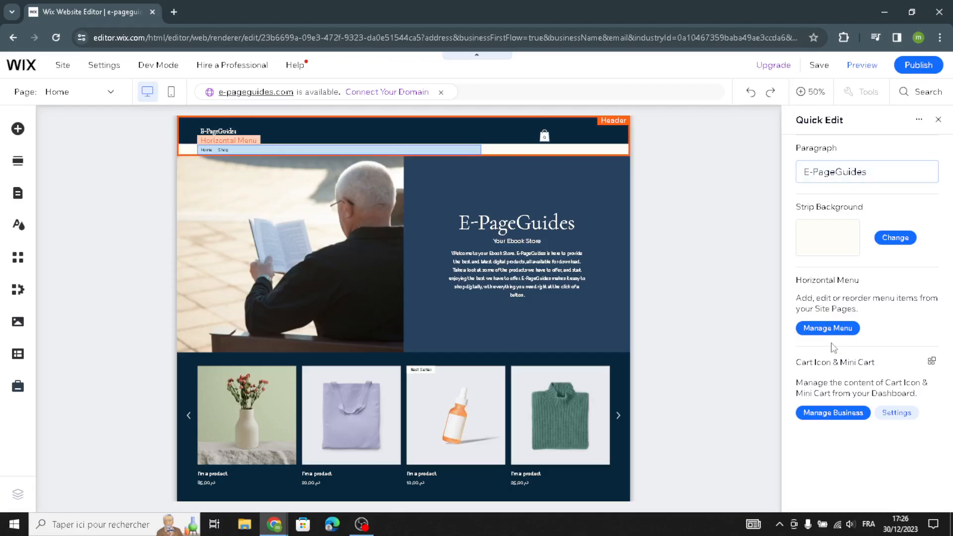
{"action": "left_click", "coordinate": [619, 255]}
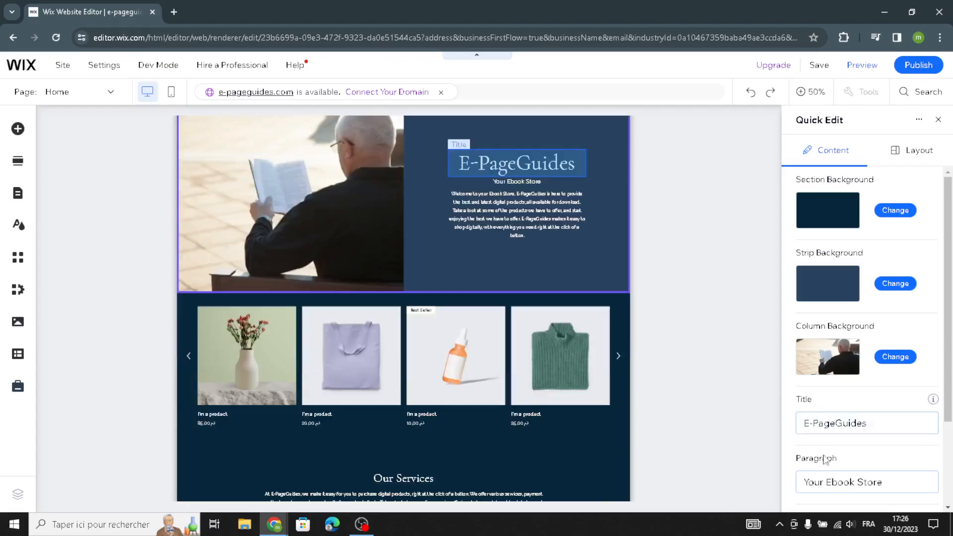
{"action": "left_click", "coordinate": [938, 119]}
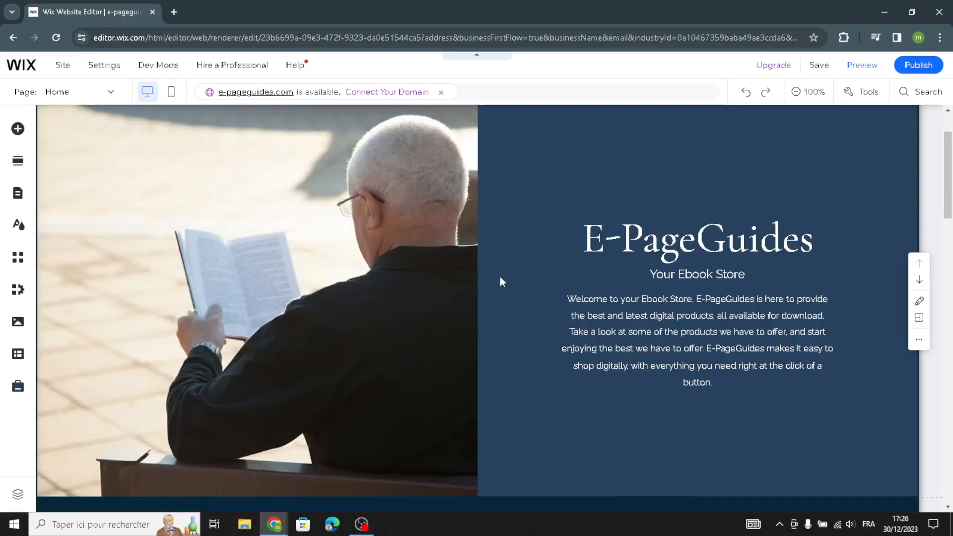
Replace the welcome paragraph under the E-PageGuides title with AI-generated text, using the suggested Welcome section prompt
{"action": "left_click", "coordinate": [602, 334]}
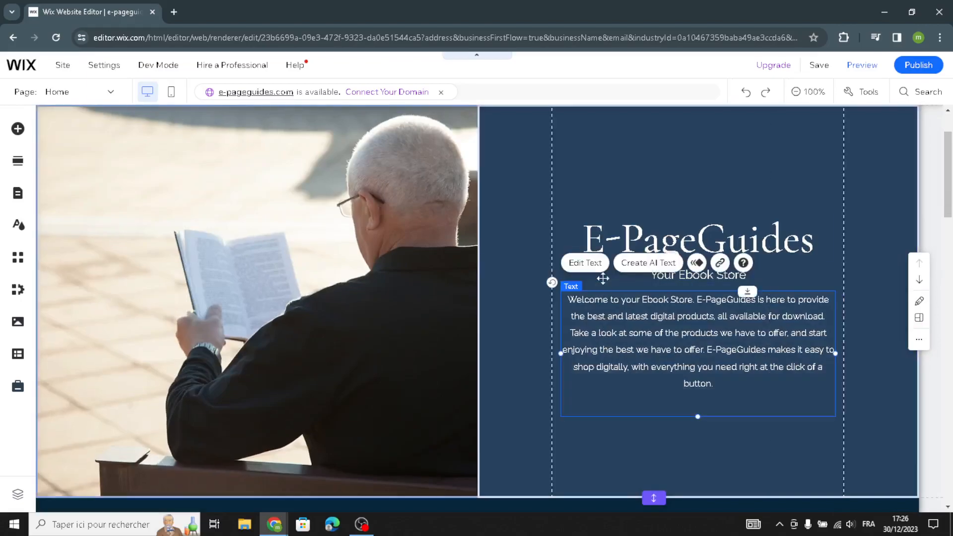
{"action": "left_click", "coordinate": [629, 271]}
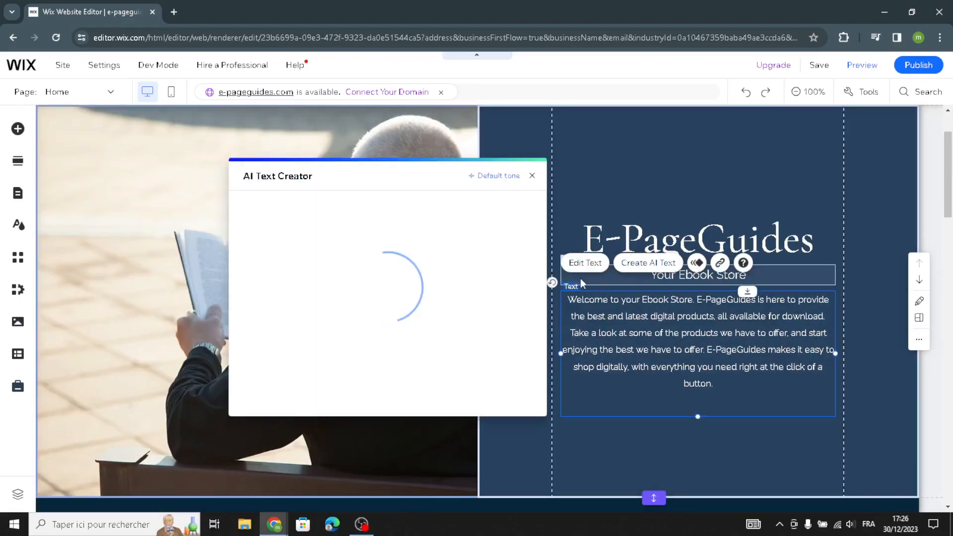
{"action": "left_click", "coordinate": [278, 383]}
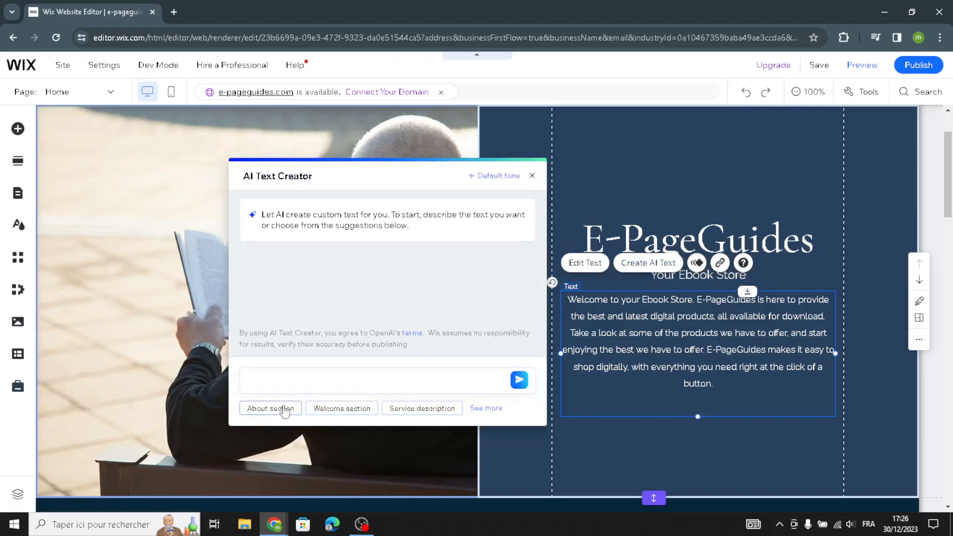
{"action": "left_click", "coordinate": [337, 407]}
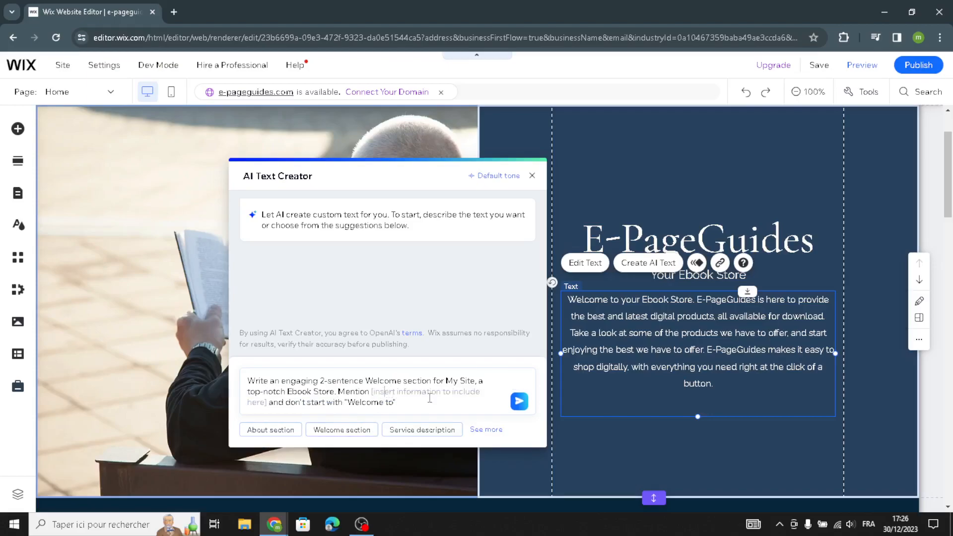
{"action": "left_click", "coordinate": [519, 402]}
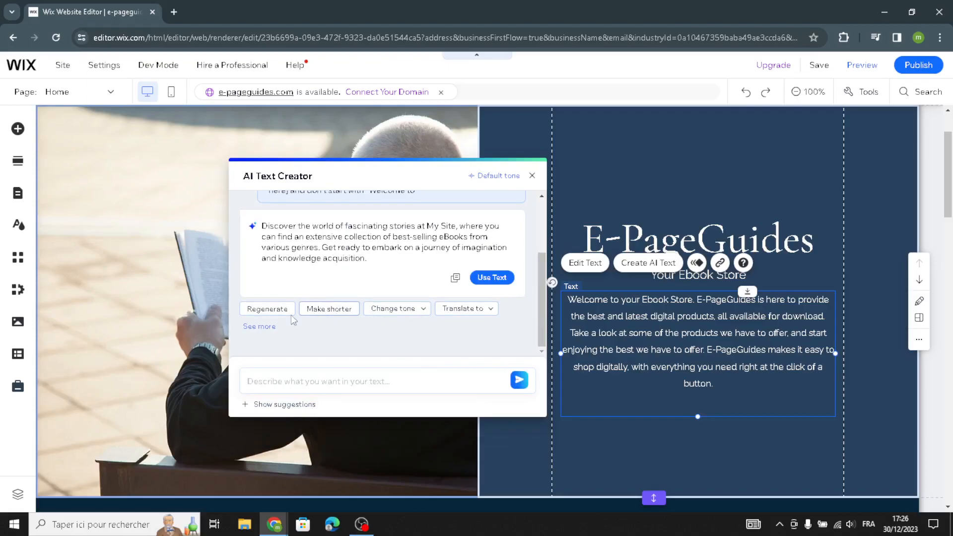
{"action": "left_click", "coordinate": [501, 280]}
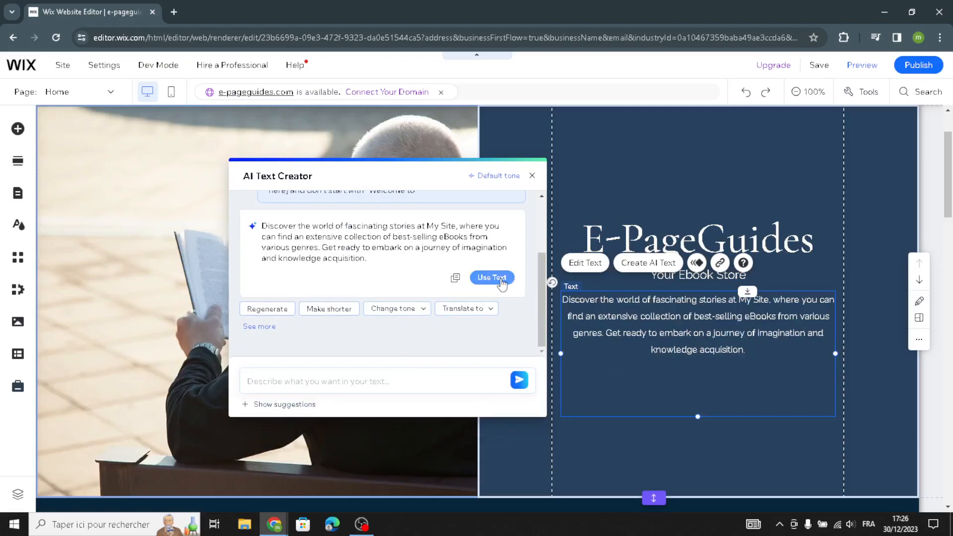
{"action": "left_click", "coordinate": [534, 175]}
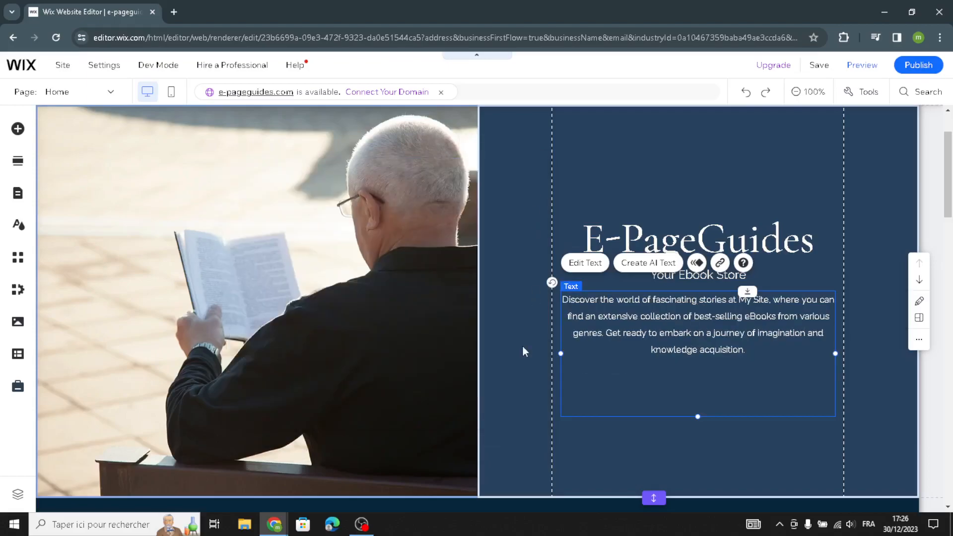
Open the product management from the homepage's Products section and start a new digital file product
{"action": "scroll", "coordinate": [505, 340], "scroll_direction": "down", "scroll_amount": 3}
{"action": "scroll", "coordinate": [498, 343], "scroll_direction": "down", "scroll_amount": 7}
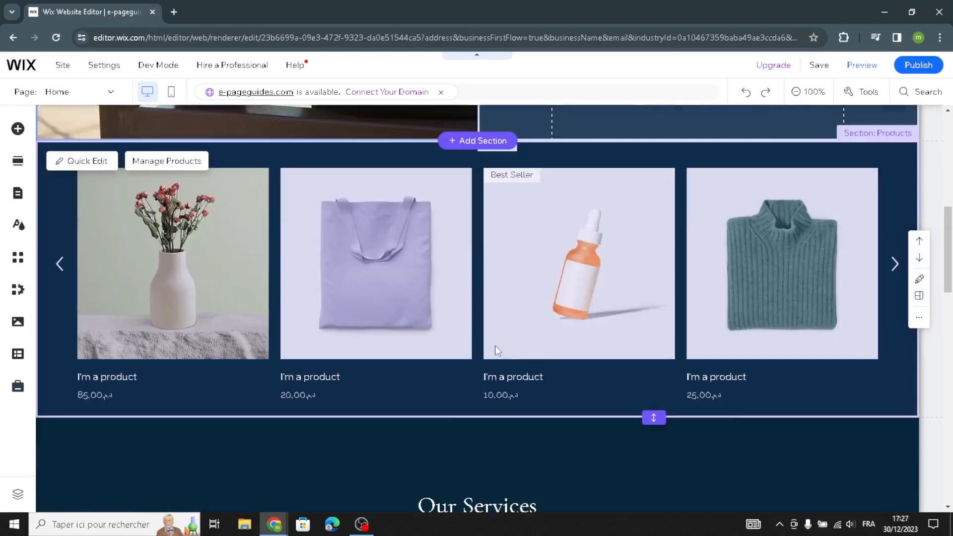
{"action": "scroll", "coordinate": [491, 298], "scroll_direction": "up", "scroll_amount": 2}
{"action": "scroll", "coordinate": [491, 297], "scroll_direction": "up", "scroll_amount": 2}
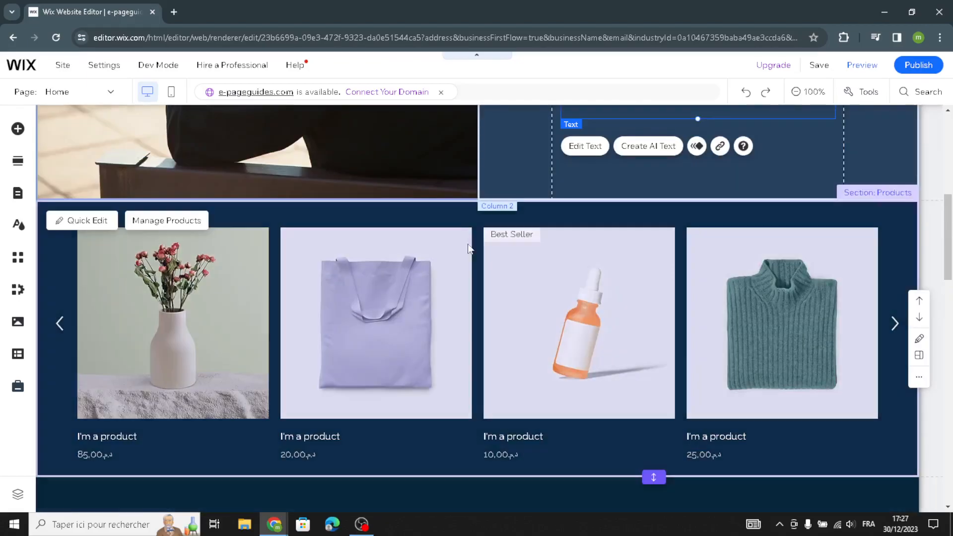
{"action": "left_click", "coordinate": [182, 227]}
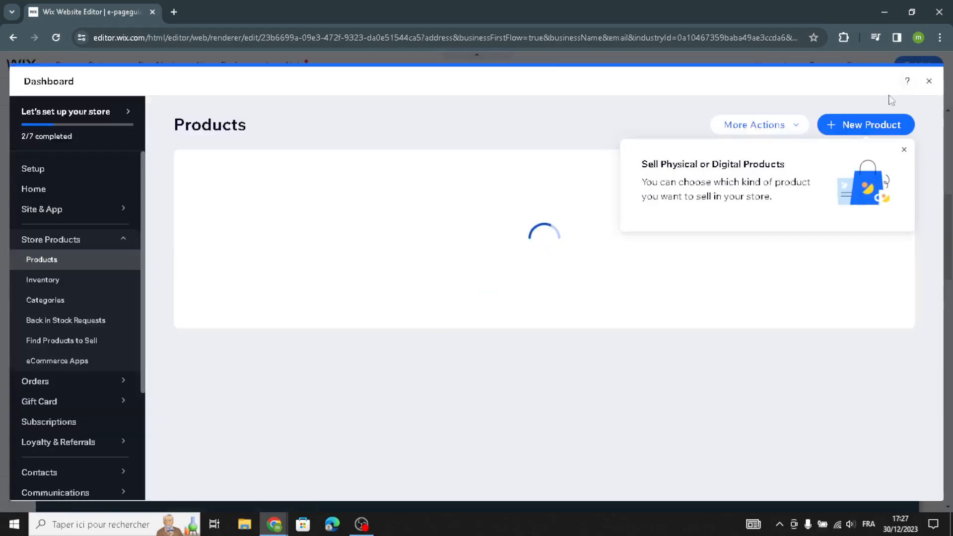
{"action": "left_click", "coordinate": [897, 130]}
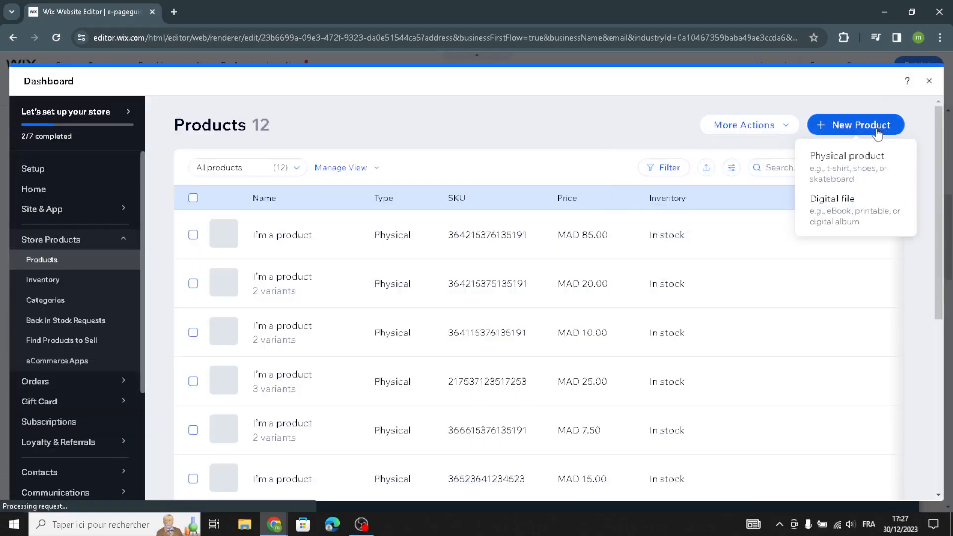
{"action": "left_click", "coordinate": [839, 205]}
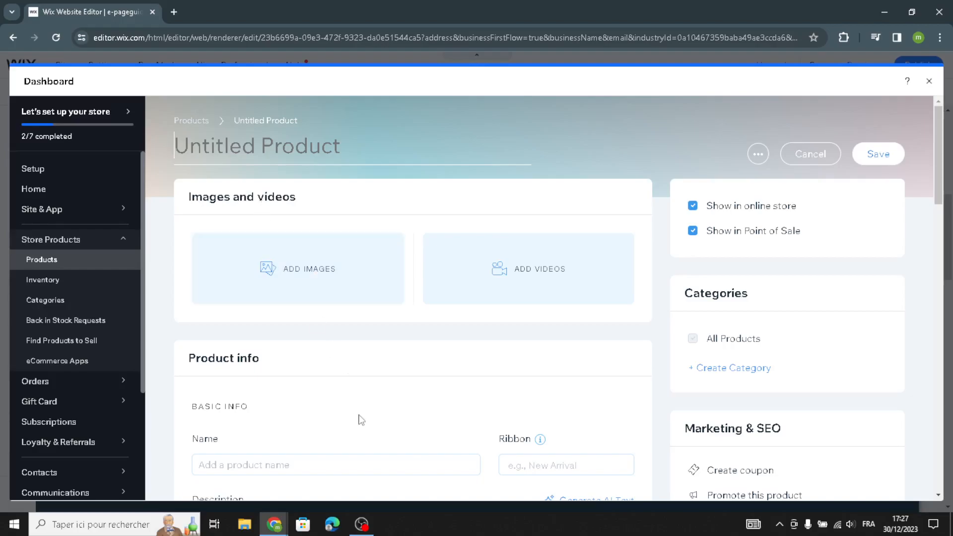
Examine the new product form, covering basic info, pricing and sale discount, custom text, product options, inventory tracking, pre-order and subscriptions
{"action": "scroll", "coordinate": [347, 305], "scroll_direction": "down", "scroll_amount": 3}
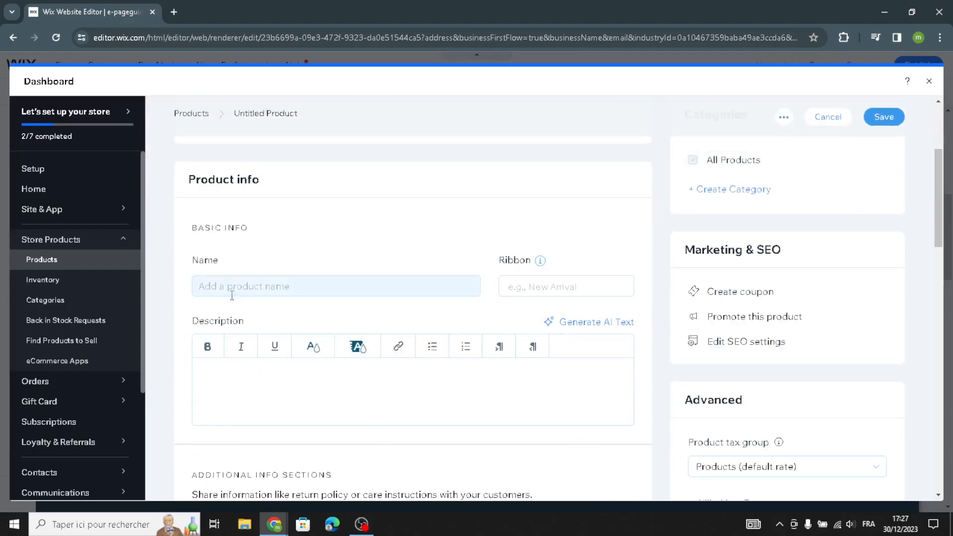
{"action": "scroll", "coordinate": [277, 393], "scroll_direction": "down", "scroll_amount": 6}
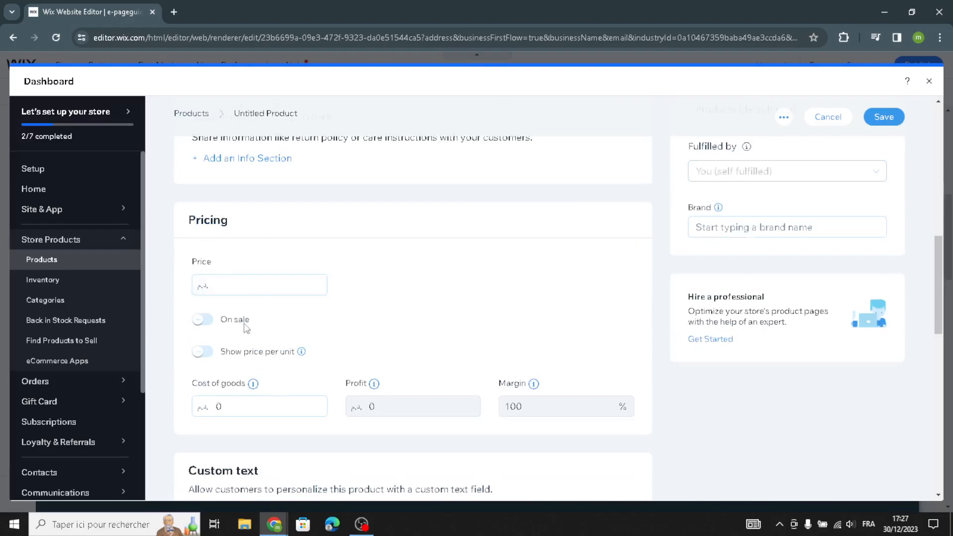
{"action": "left_click", "coordinate": [206, 320]}
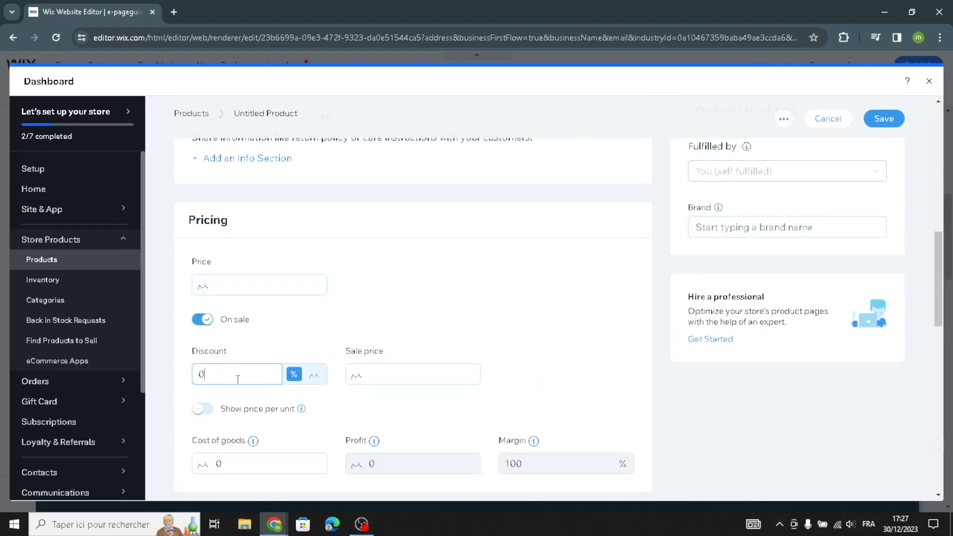
{"action": "scroll", "coordinate": [417, 394], "scroll_direction": "down", "scroll_amount": 15}
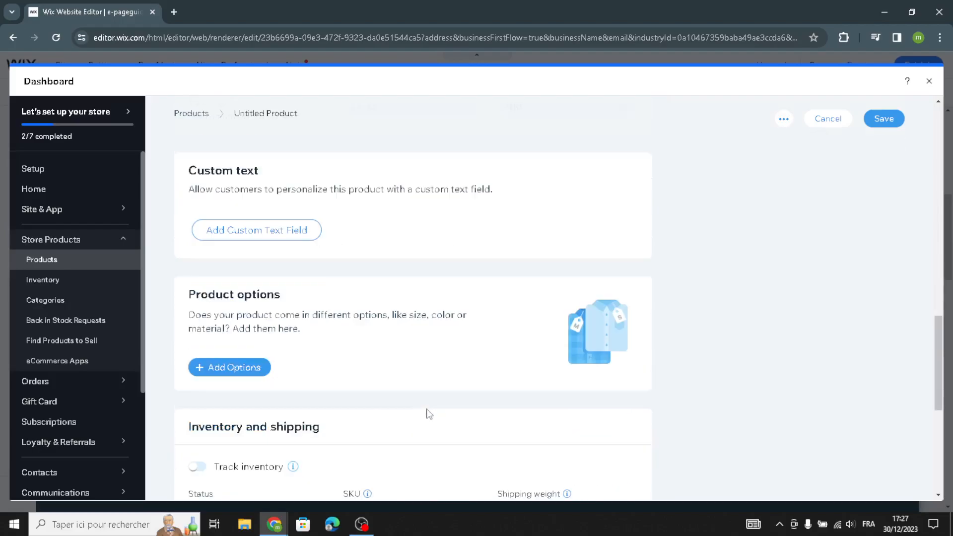
{"action": "scroll", "coordinate": [367, 389], "scroll_direction": "down", "scroll_amount": 1}
{"action": "right_click", "coordinate": [204, 324]}
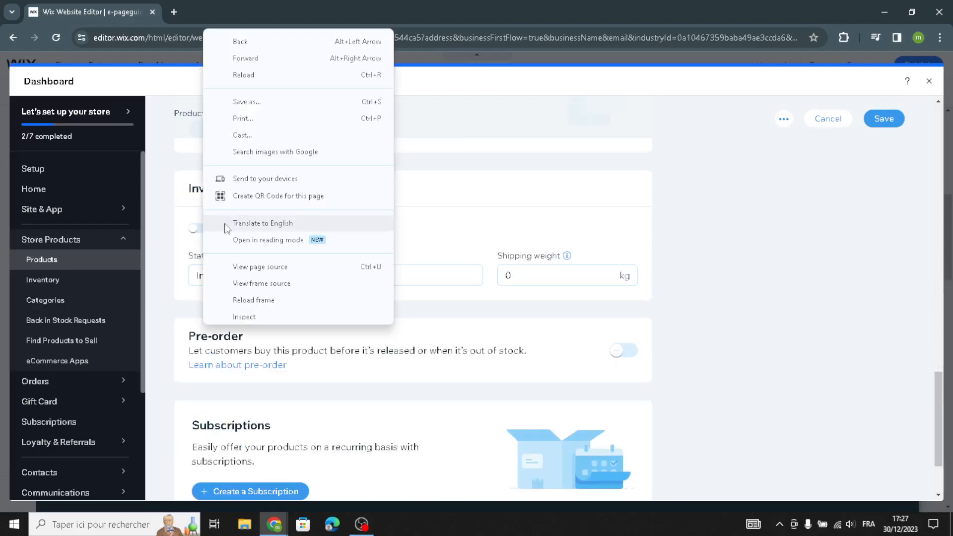
{"action": "left_click", "coordinate": [481, 216]}
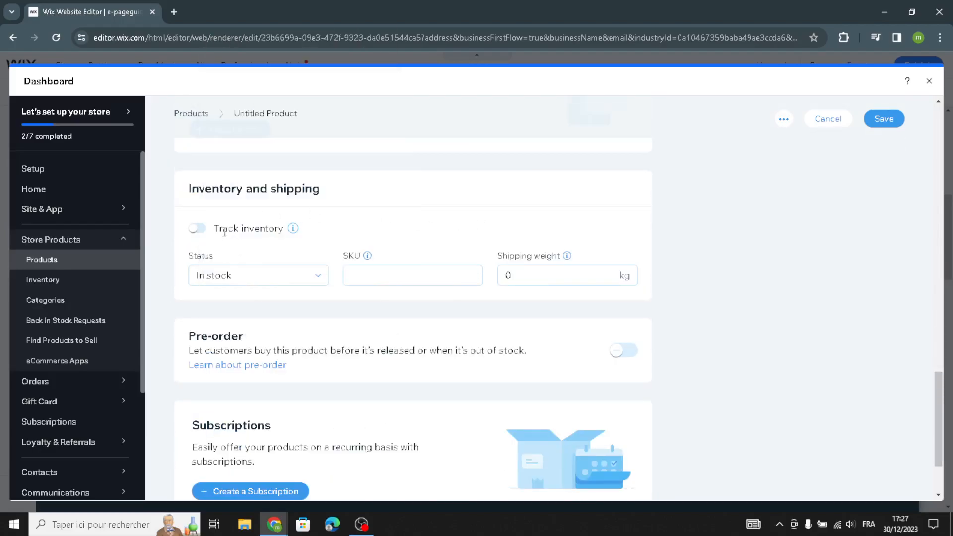
{"action": "left_click", "coordinate": [198, 232]}
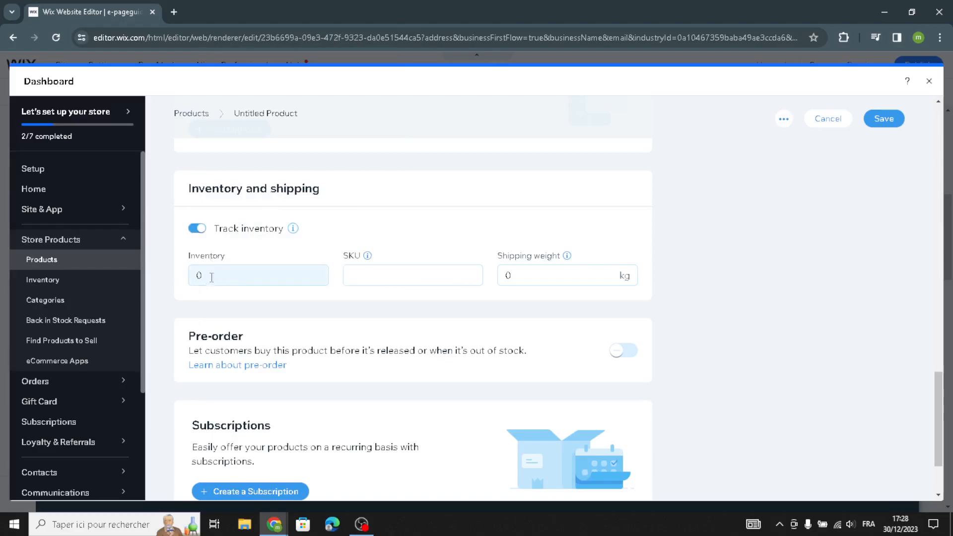
{"action": "left_click", "coordinate": [201, 232]}
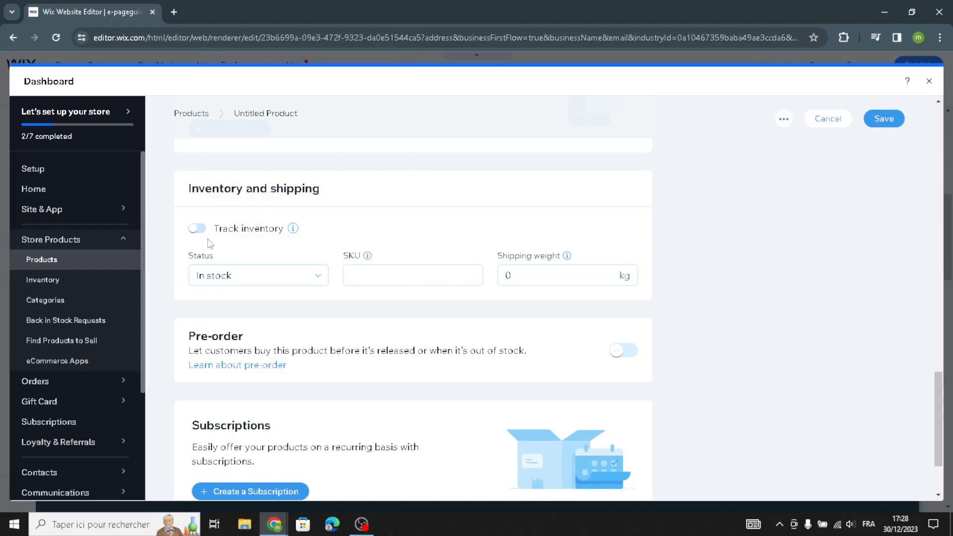
{"action": "scroll", "coordinate": [395, 388], "scroll_direction": "down", "scroll_amount": 2}
{"action": "scroll", "coordinate": [397, 392], "scroll_direction": "up", "scroll_amount": 2}
{"action": "scroll", "coordinate": [439, 333], "scroll_direction": "up", "scroll_amount": 10}
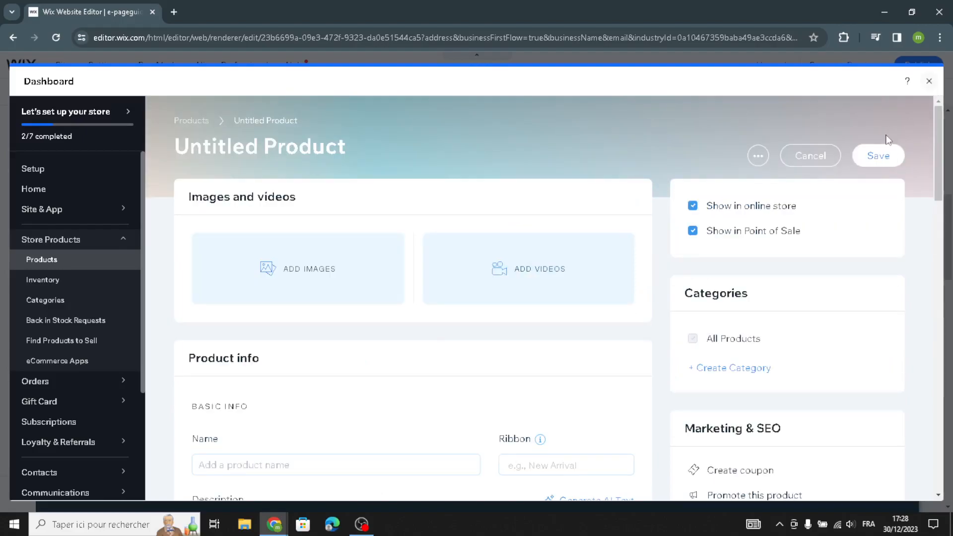
Change the Our Services paragraph to the Paragraph 1 style with the Roboto Thin font
{"action": "scroll", "coordinate": [529, 272], "scroll_direction": "down", "scroll_amount": 6}
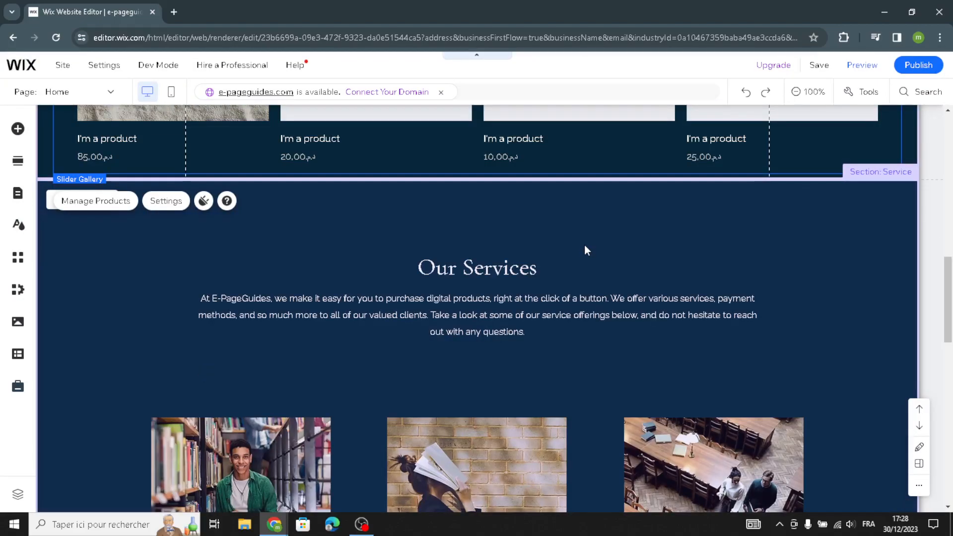
{"action": "scroll", "coordinate": [585, 246], "scroll_direction": "down", "scroll_amount": 1}
{"action": "left_click", "coordinate": [831, 309]}
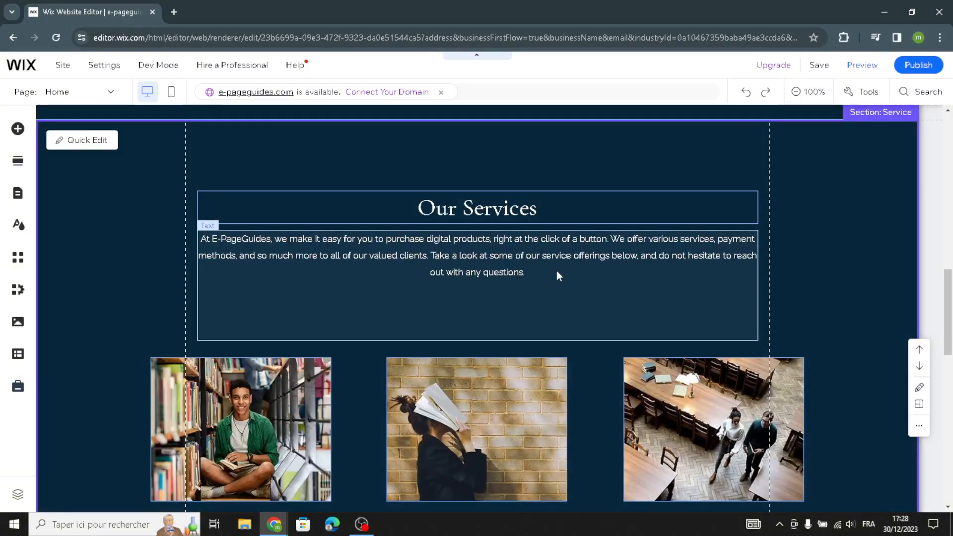
{"action": "scroll", "coordinate": [536, 304], "scroll_direction": "down", "scroll_amount": 3}
{"action": "scroll", "coordinate": [533, 299], "scroll_direction": "down", "scroll_amount": 4}
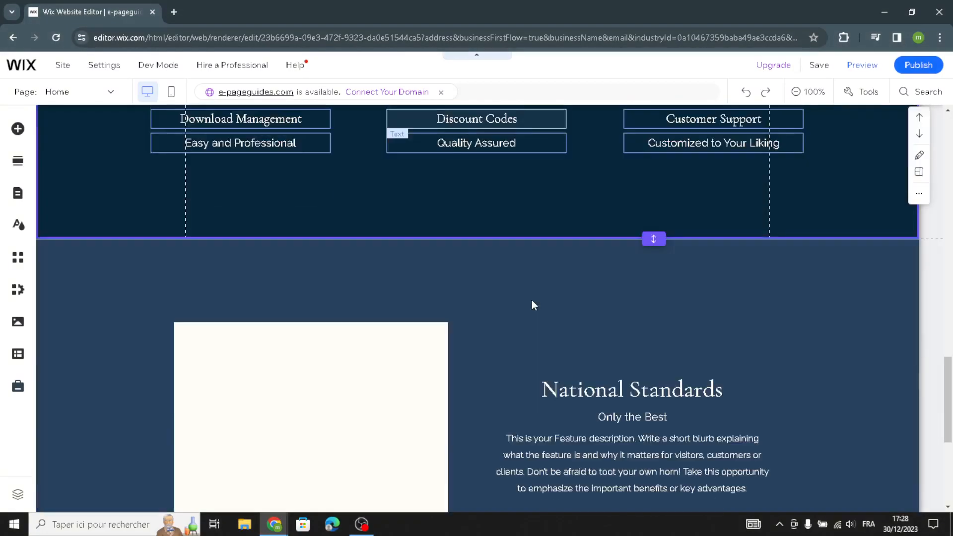
{"action": "scroll", "coordinate": [531, 299], "scroll_direction": "up", "scroll_amount": 8}
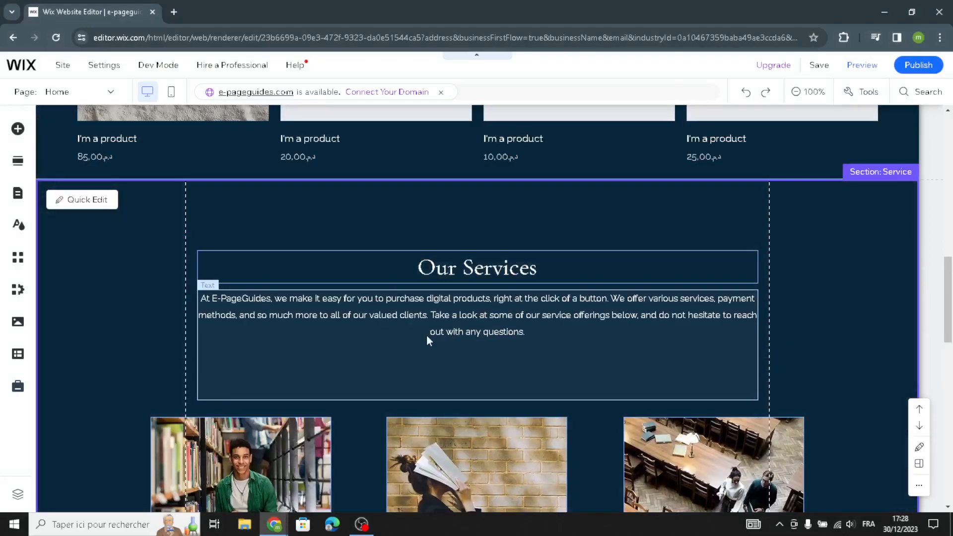
{"action": "left_click", "coordinate": [331, 339]}
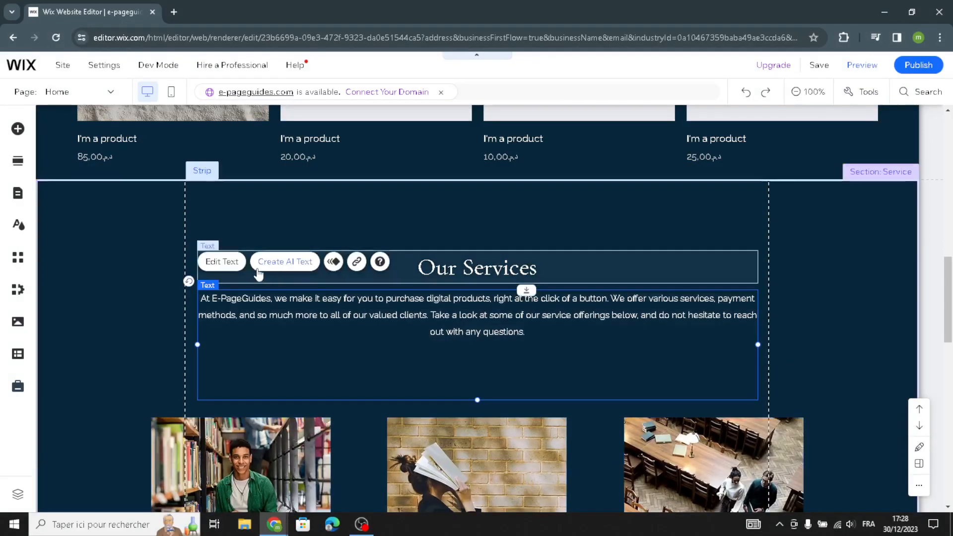
{"action": "left_click", "coordinate": [231, 271]}
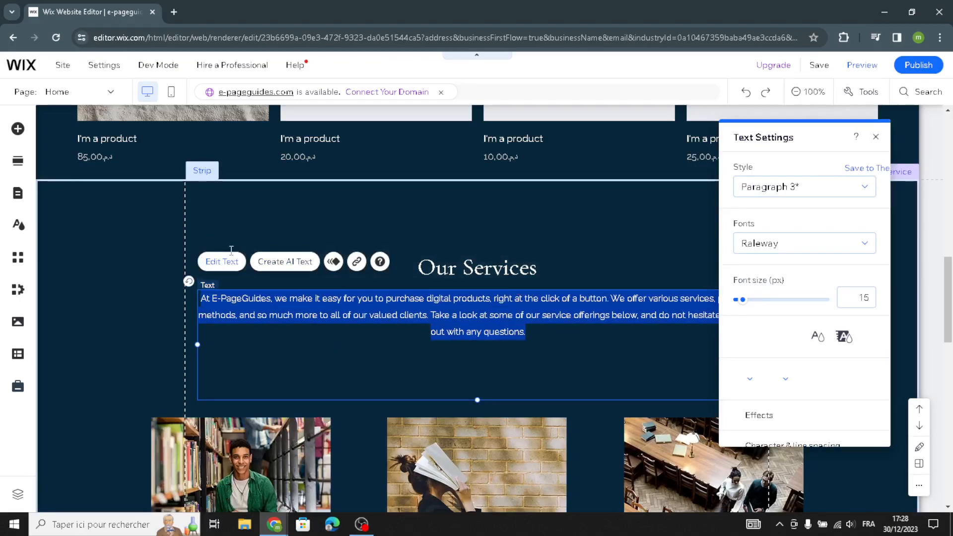
{"action": "left_click", "coordinate": [751, 188]}
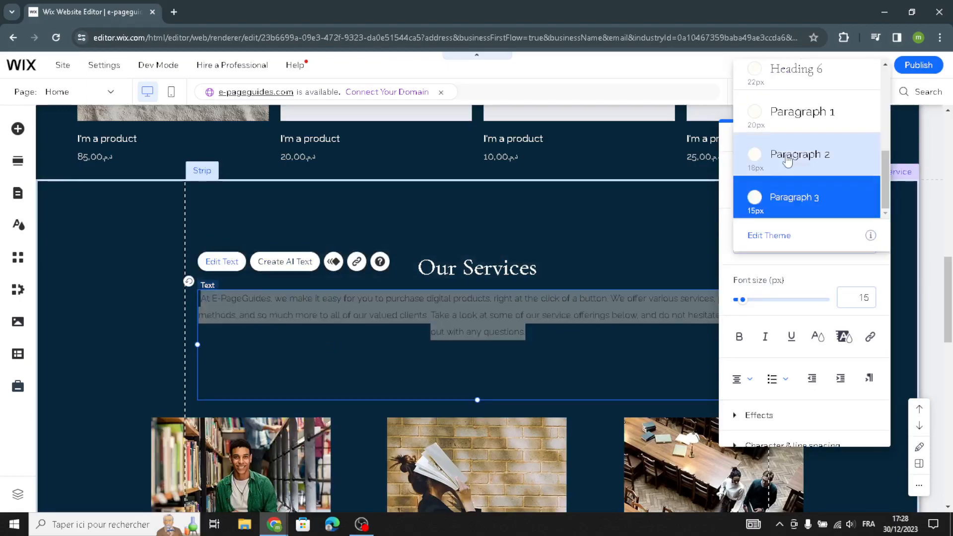
{"action": "left_click", "coordinate": [793, 117]}
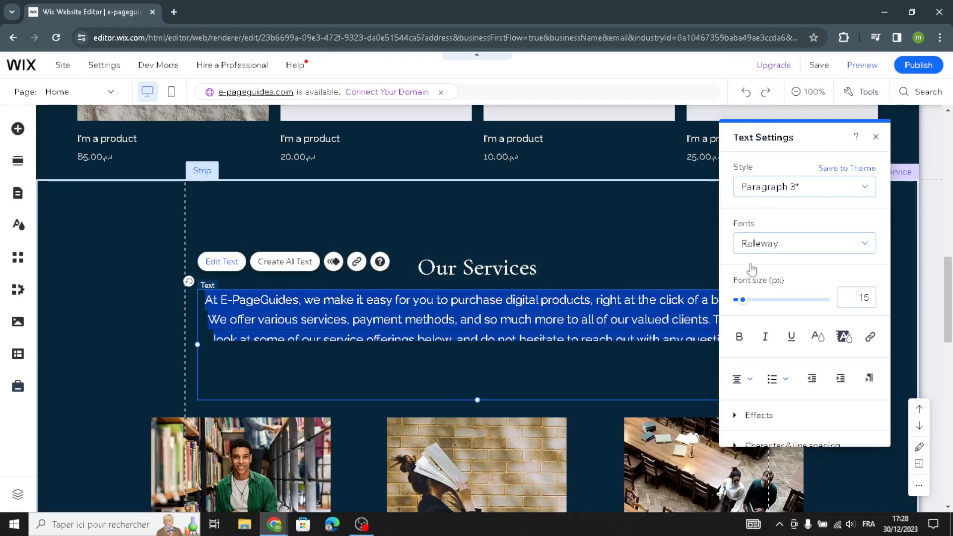
{"action": "left_click", "coordinate": [793, 251]}
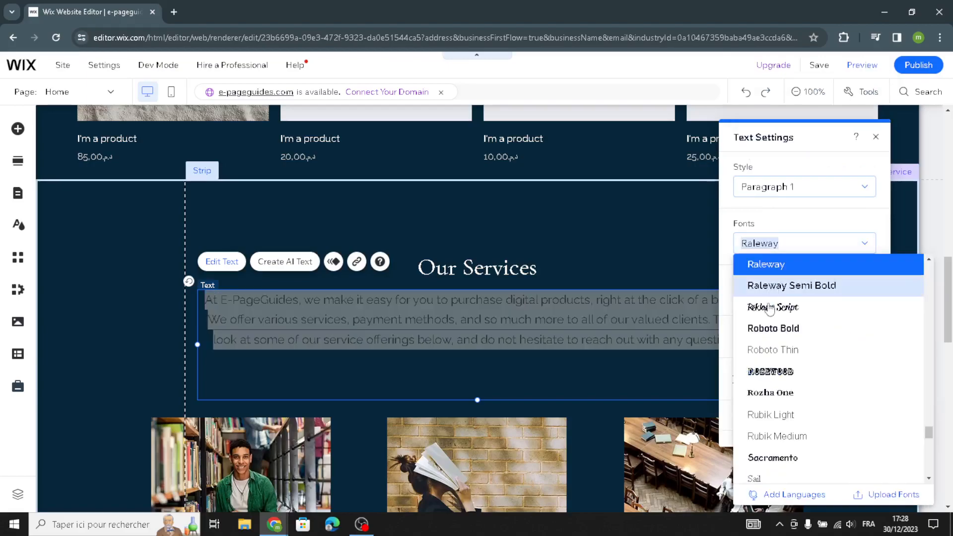
{"action": "left_click", "coordinate": [767, 349]}
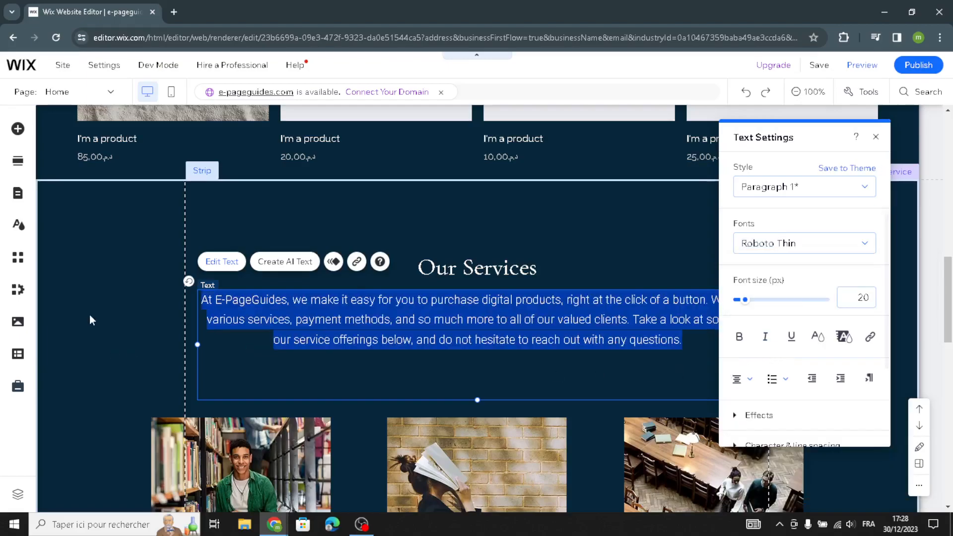
{"action": "left_click", "coordinate": [616, 404]}
Start replacing the image beside the National Standards text and search the media for "ebook and digital guides"
{"action": "scroll", "coordinate": [617, 414], "scroll_direction": "down", "scroll_amount": 1}
{"action": "scroll", "coordinate": [617, 414], "scroll_direction": "down", "scroll_amount": 9}
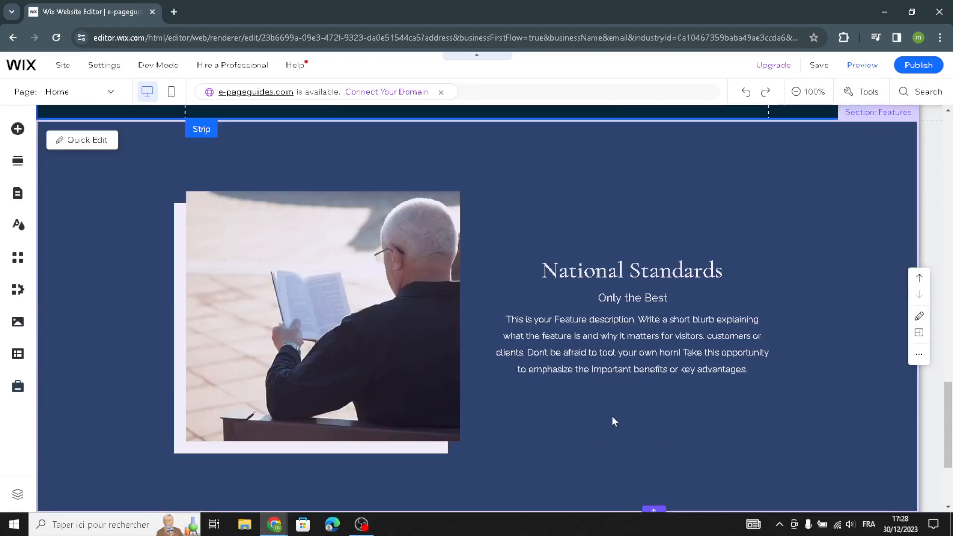
{"action": "left_click", "coordinate": [280, 227]}
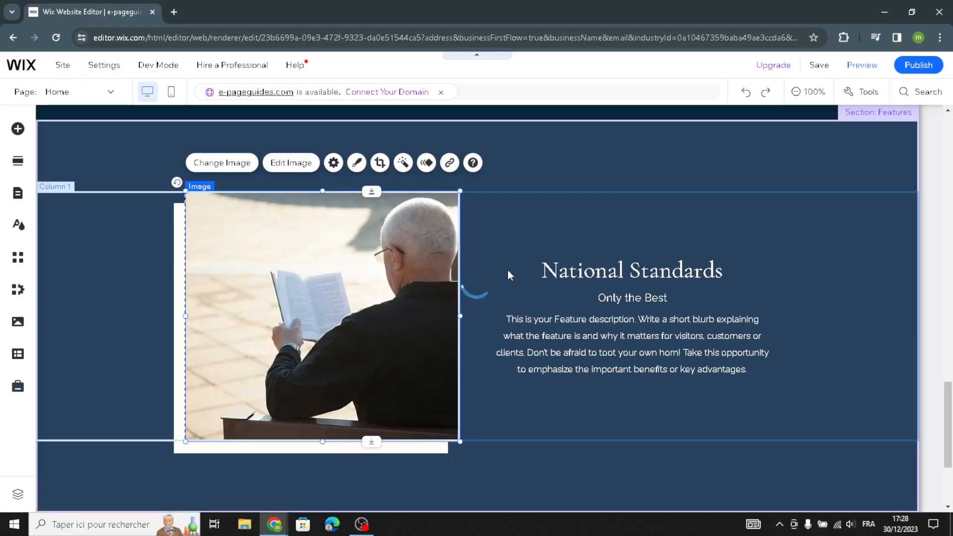
{"action": "type", "text": "ebook and digital gui"}
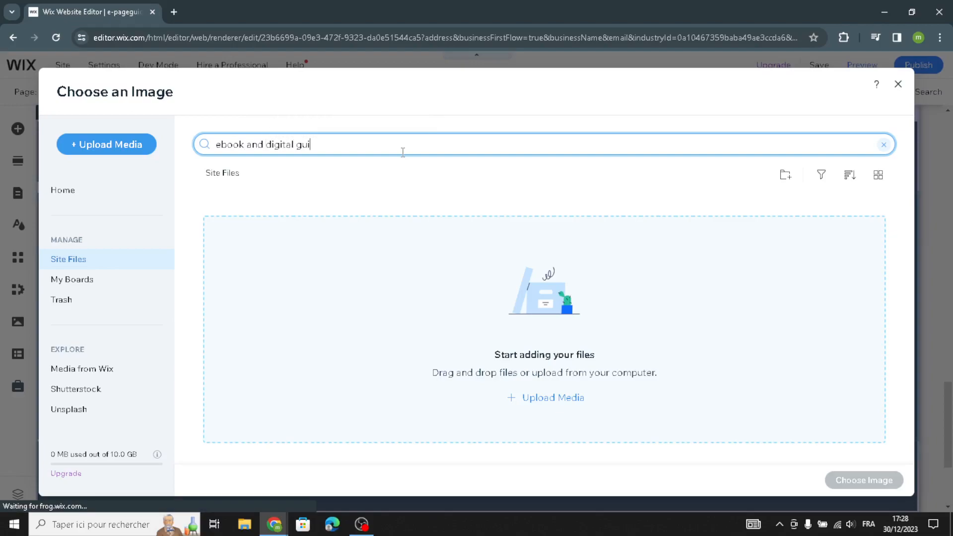
{"action": "type", "text": "des"}
{"action": "key", "text": "Return"}
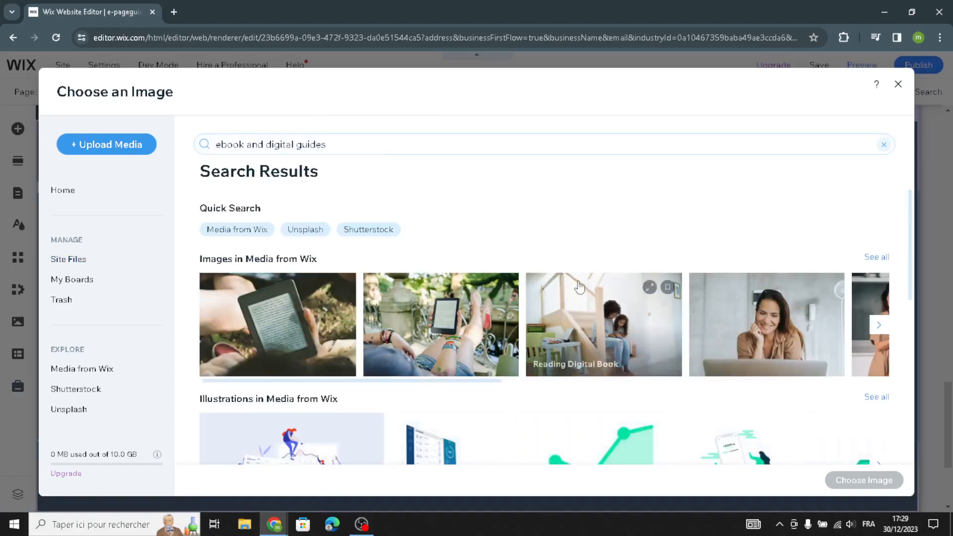
Browse the Media from Wix images in the search results for a suitable picture
{"action": "scroll", "coordinate": [580, 287], "scroll_direction": "down", "scroll_amount": 5}
{"action": "scroll", "coordinate": [579, 287], "scroll_direction": "up", "scroll_amount": 4}
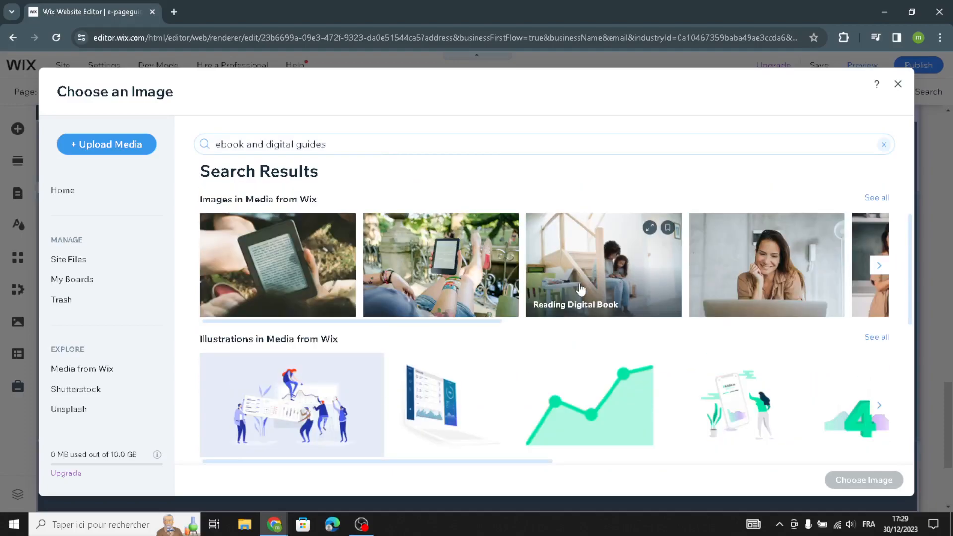
{"action": "left_click", "coordinate": [880, 267]}
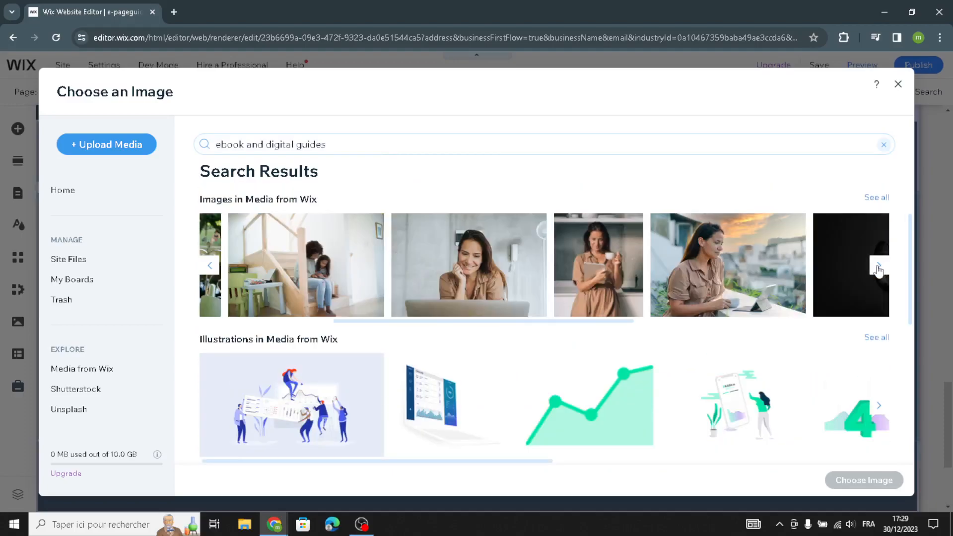
{"action": "left_click", "coordinate": [879, 268]}
{"action": "left_click", "coordinate": [879, 268]}
{"action": "left_click", "coordinate": [879, 270]}
Shorten the media search to "ebook" and replace the National Standards image with the Media from Wix photo of a handheld e-reader
{"action": "left_click_drag", "start_coordinate": [344, 144], "coordinate": [271, 149]}
{"action": "left_click", "coordinate": [335, 146]}
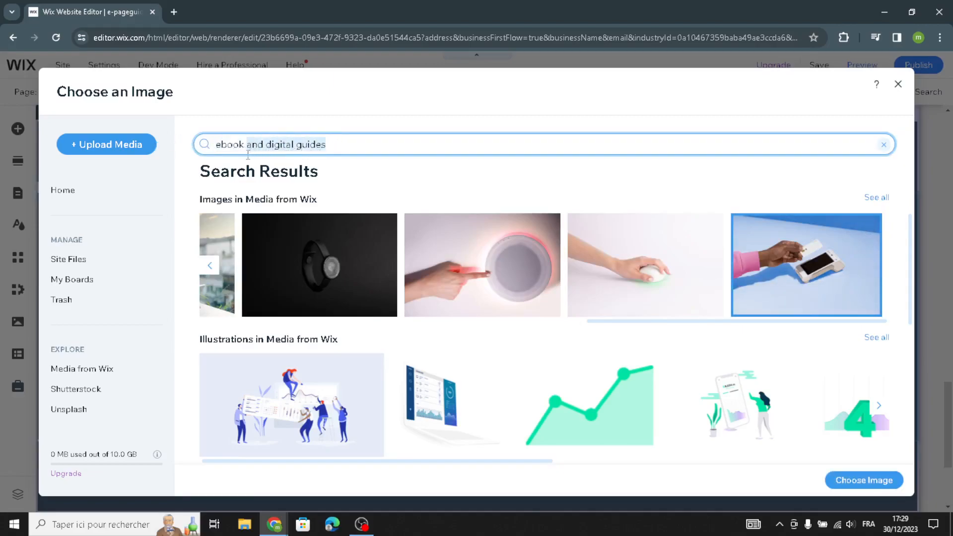
{"action": "key", "text": "BackSpace"}
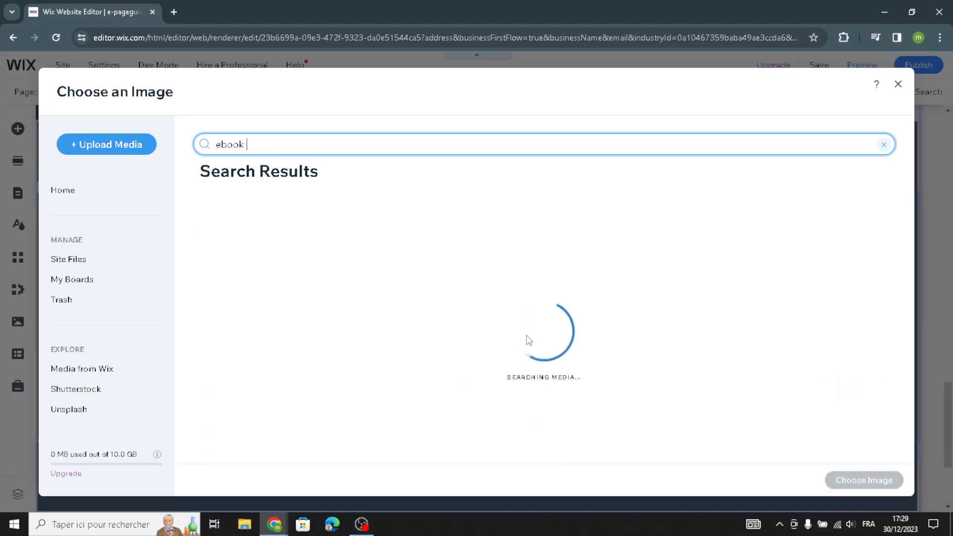
{"action": "scroll", "coordinate": [586, 310], "scroll_direction": "down", "scroll_amount": 5}
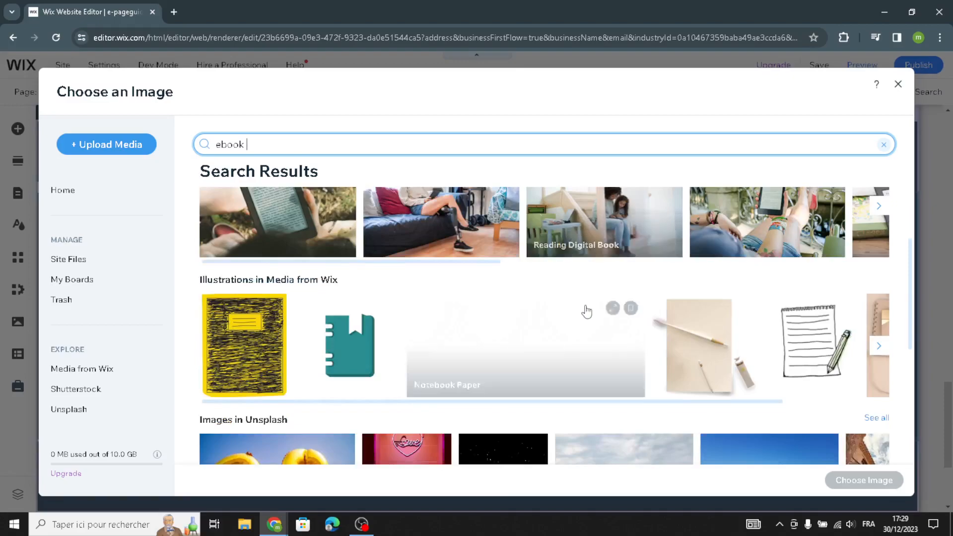
{"action": "scroll", "coordinate": [585, 313], "scroll_direction": "up", "scroll_amount": 2}
{"action": "scroll", "coordinate": [584, 313], "scroll_direction": "down", "scroll_amount": 3}
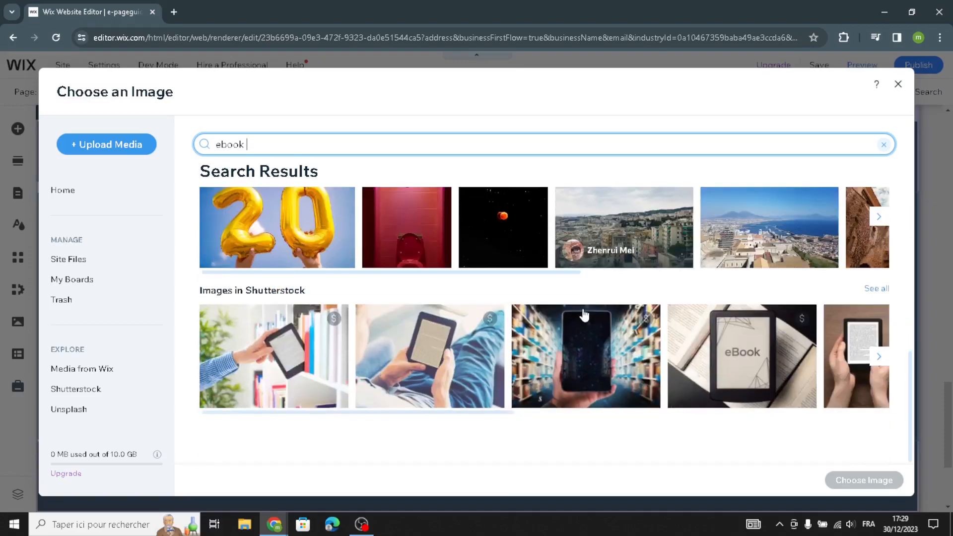
{"action": "left_click", "coordinate": [878, 360]}
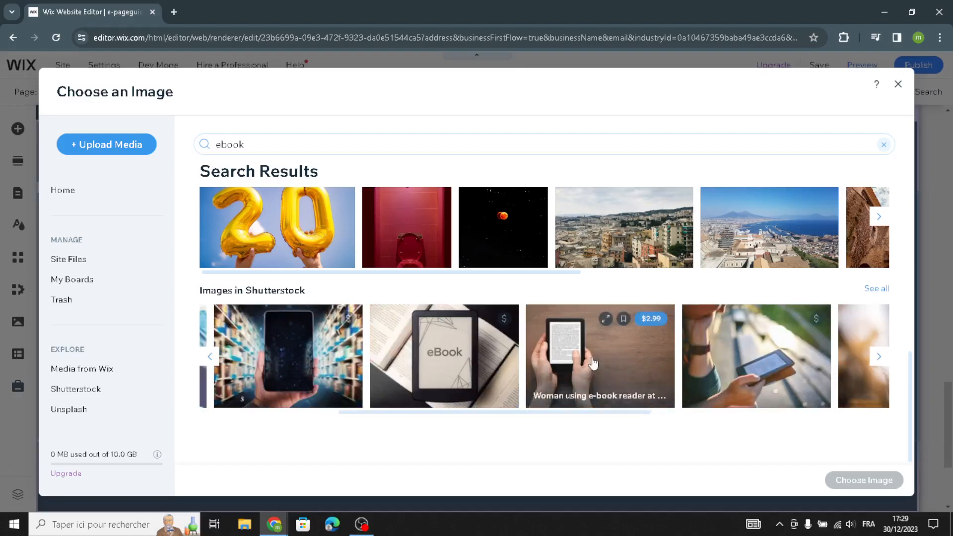
{"action": "scroll", "coordinate": [588, 359], "scroll_direction": "up", "scroll_amount": 5}
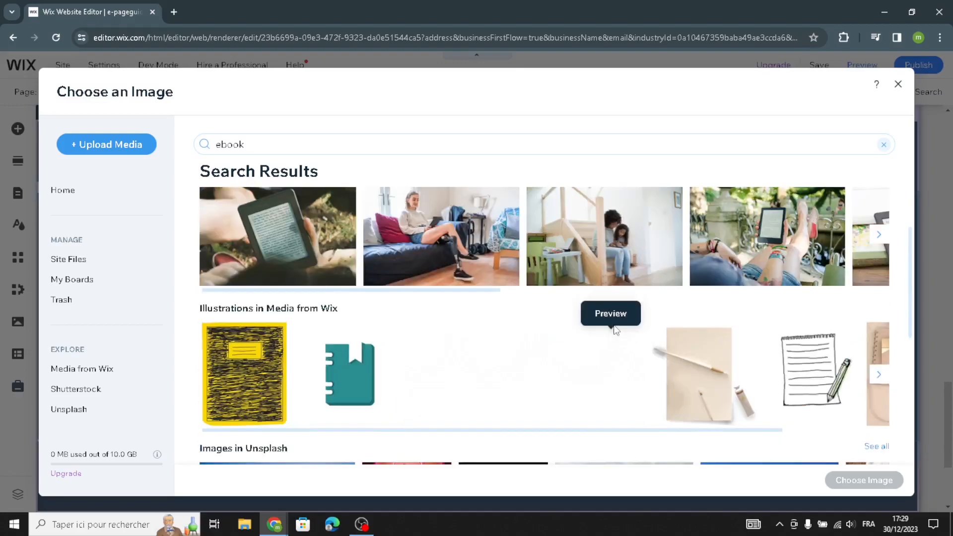
{"action": "left_click", "coordinate": [302, 244]}
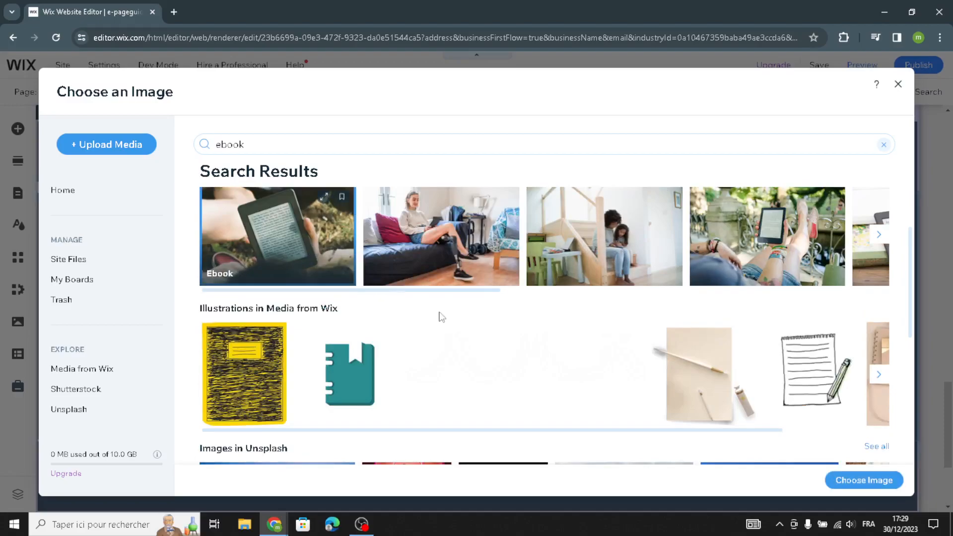
{"action": "left_click", "coordinate": [872, 486]}
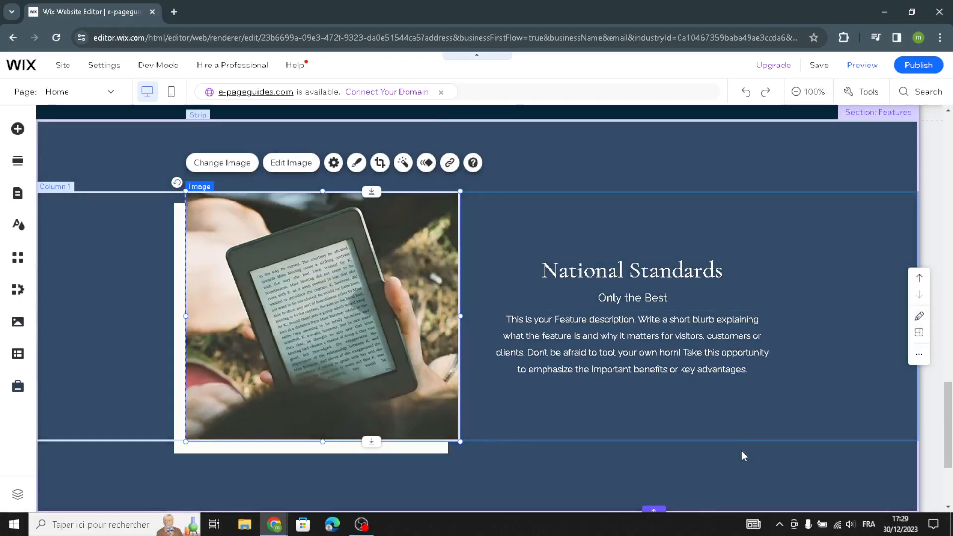
Review the homepage, covering the footer texts, the Welcome section, the products and the Our Services section
{"action": "scroll", "coordinate": [738, 454], "scroll_direction": "down", "scroll_amount": 3}
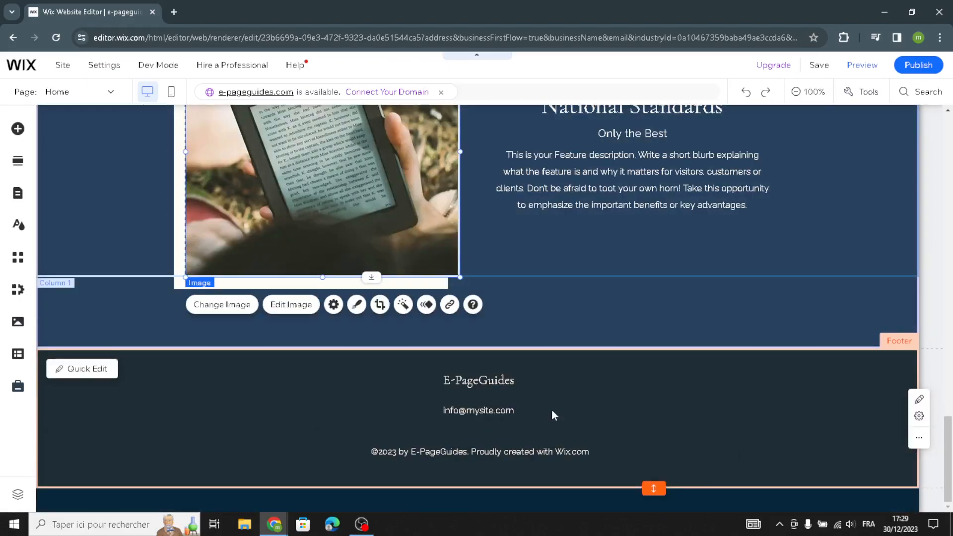
{"action": "left_click", "coordinate": [627, 414]}
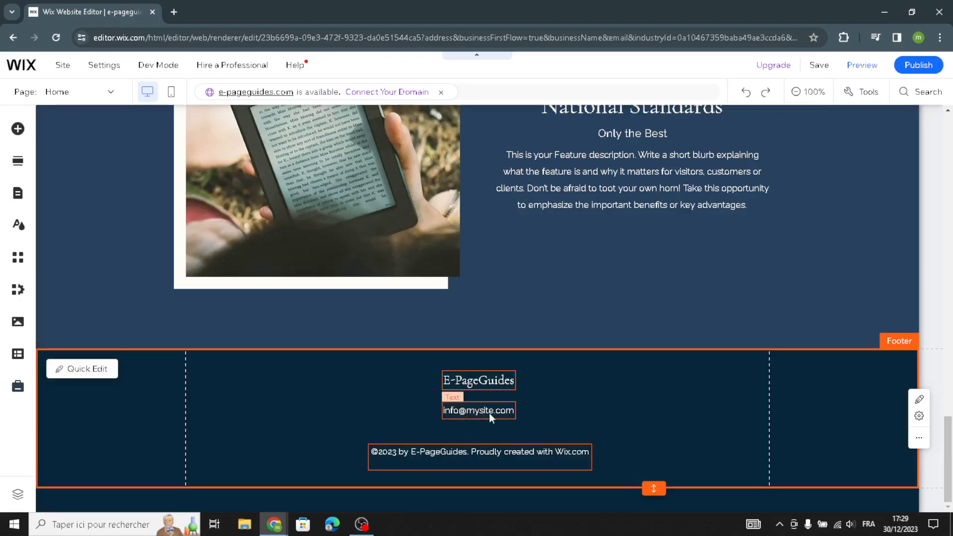
{"action": "left_click", "coordinate": [689, 311]}
{"action": "scroll", "coordinate": [690, 311], "scroll_direction": "up", "scroll_amount": 5}
{"action": "scroll", "coordinate": [689, 311], "scroll_direction": "up", "scroll_amount": 15}
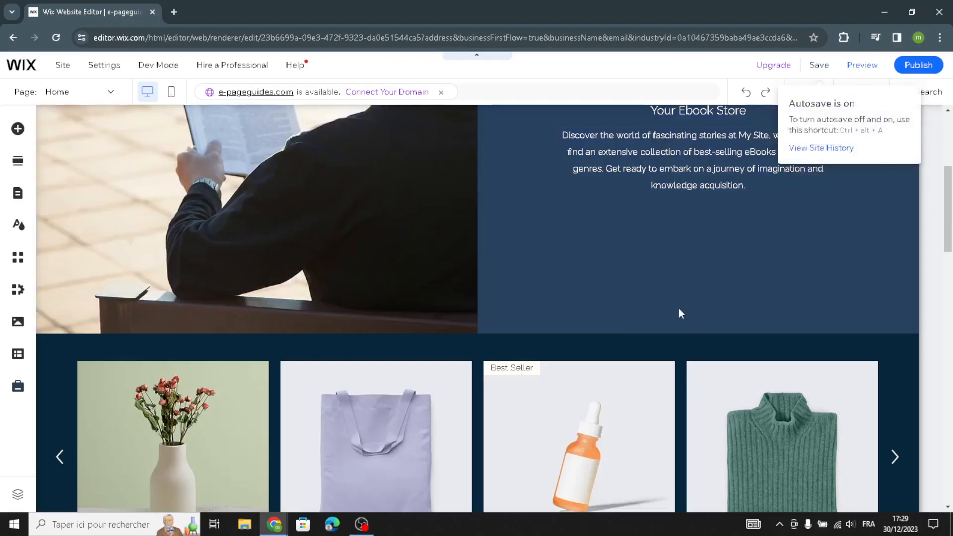
{"action": "scroll", "coordinate": [646, 270], "scroll_direction": "up", "scroll_amount": 5}
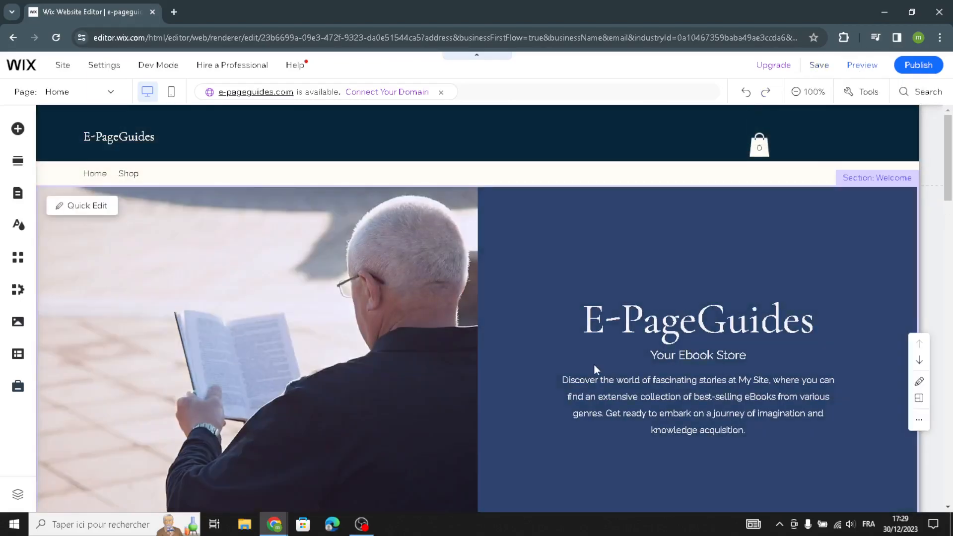
{"action": "scroll", "coordinate": [593, 364], "scroll_direction": "down", "scroll_amount": 10}
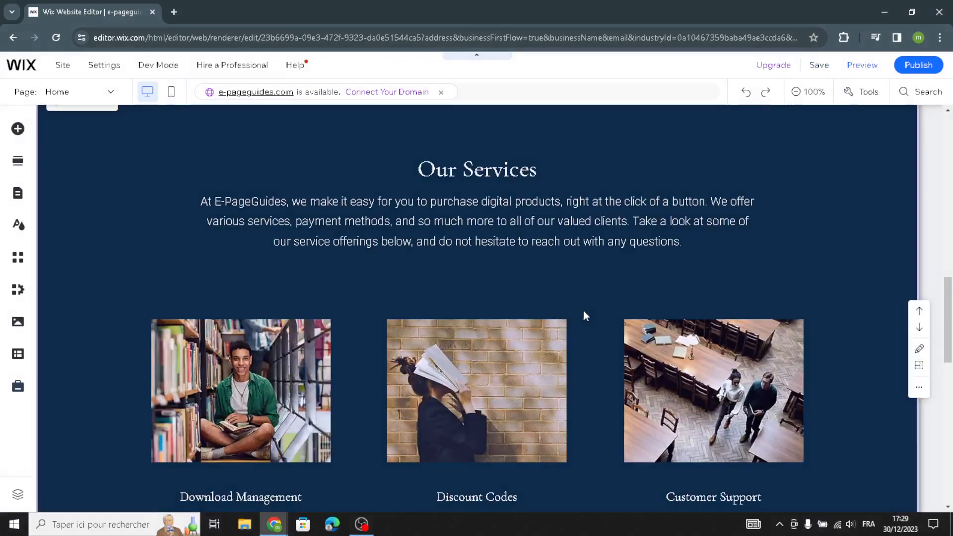
{"action": "scroll", "coordinate": [594, 312], "scroll_direction": "down", "scroll_amount": 3}
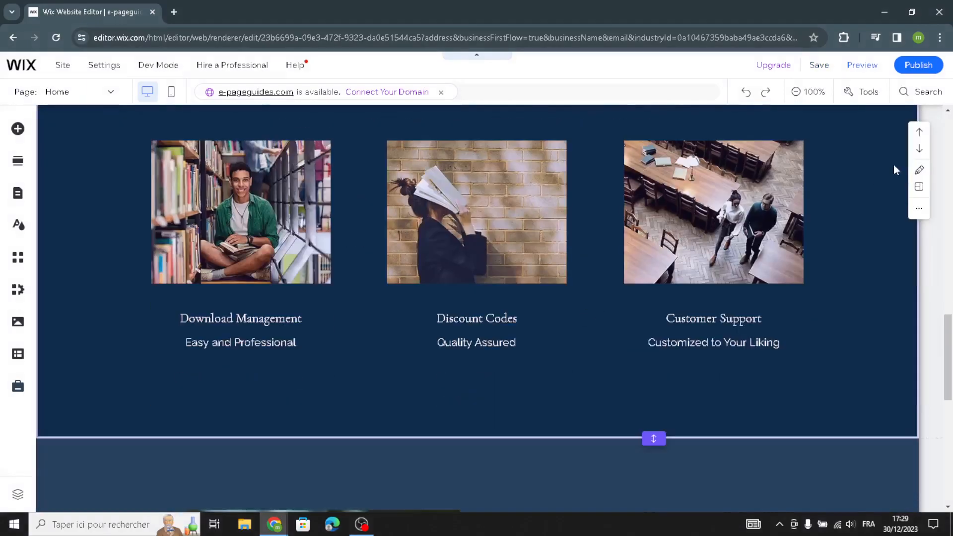
Publish the site and dismiss the congratulations and mobile editing dialogs
{"action": "left_click", "coordinate": [918, 67]}
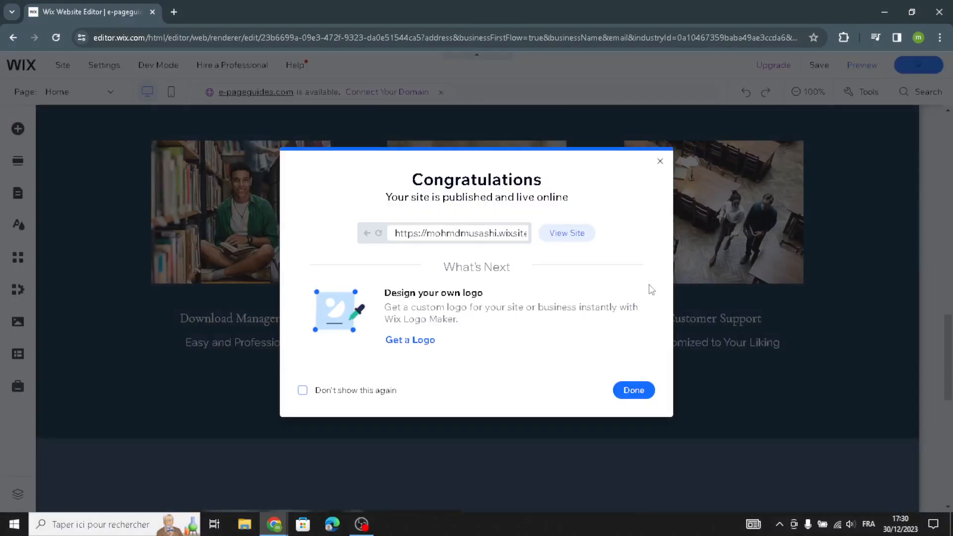
{"action": "left_click", "coordinate": [659, 163]}
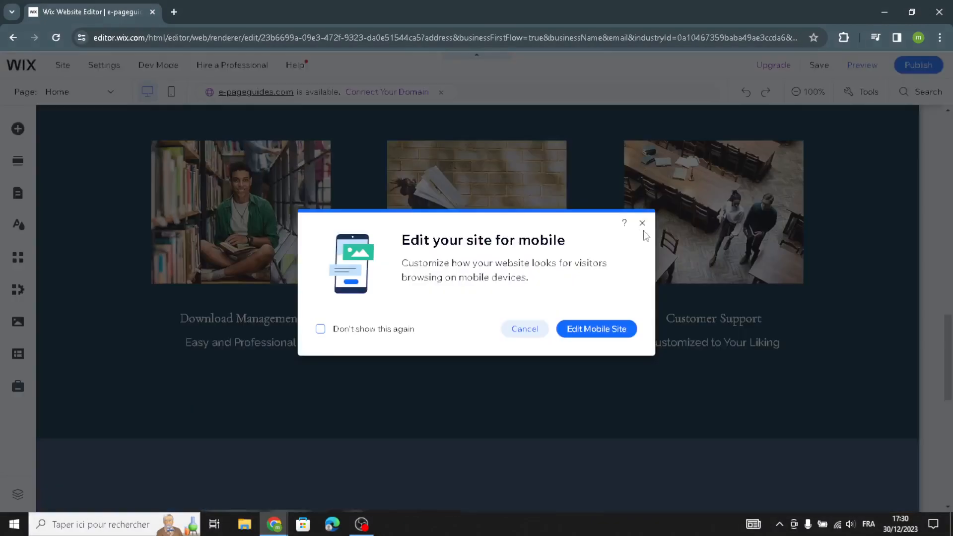
{"action": "left_click", "coordinate": [643, 222]}
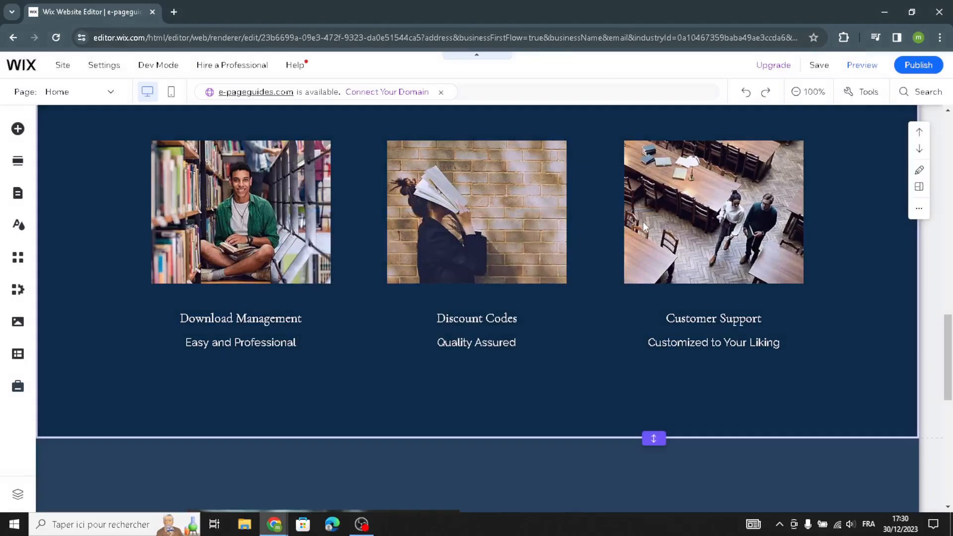